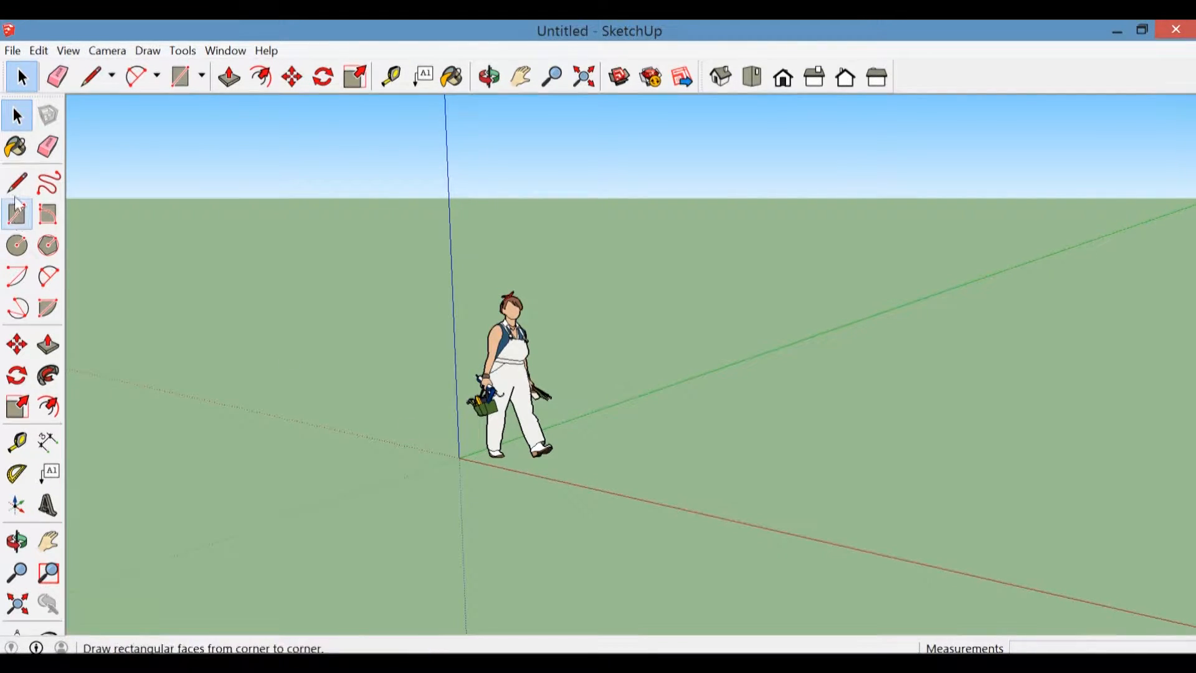
Step: Draw a 1 m line from the origin along the red axis
left_click(16, 183)
left_click(459, 458)
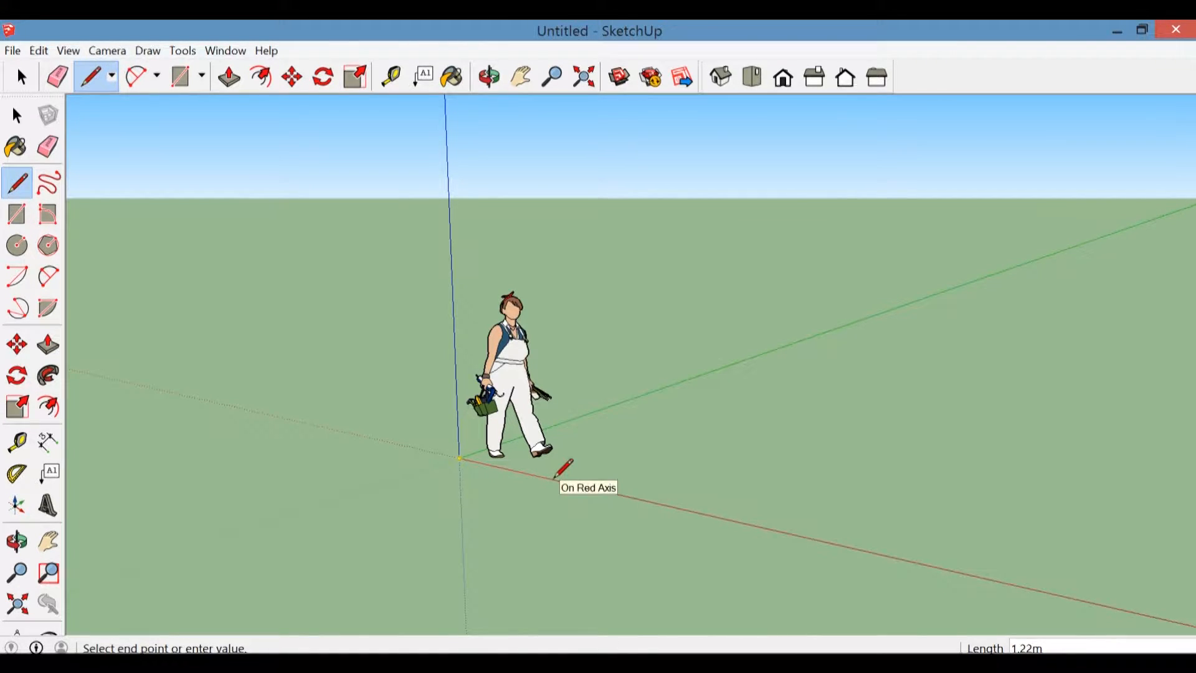
type("1m")
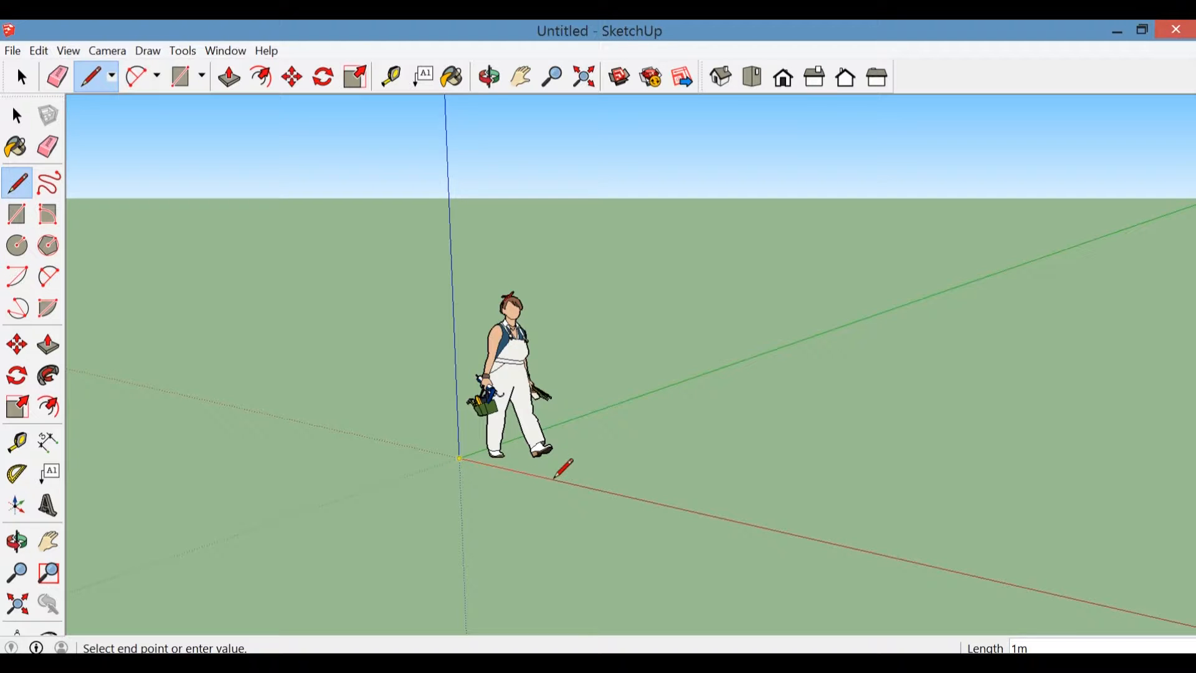
key("Return")
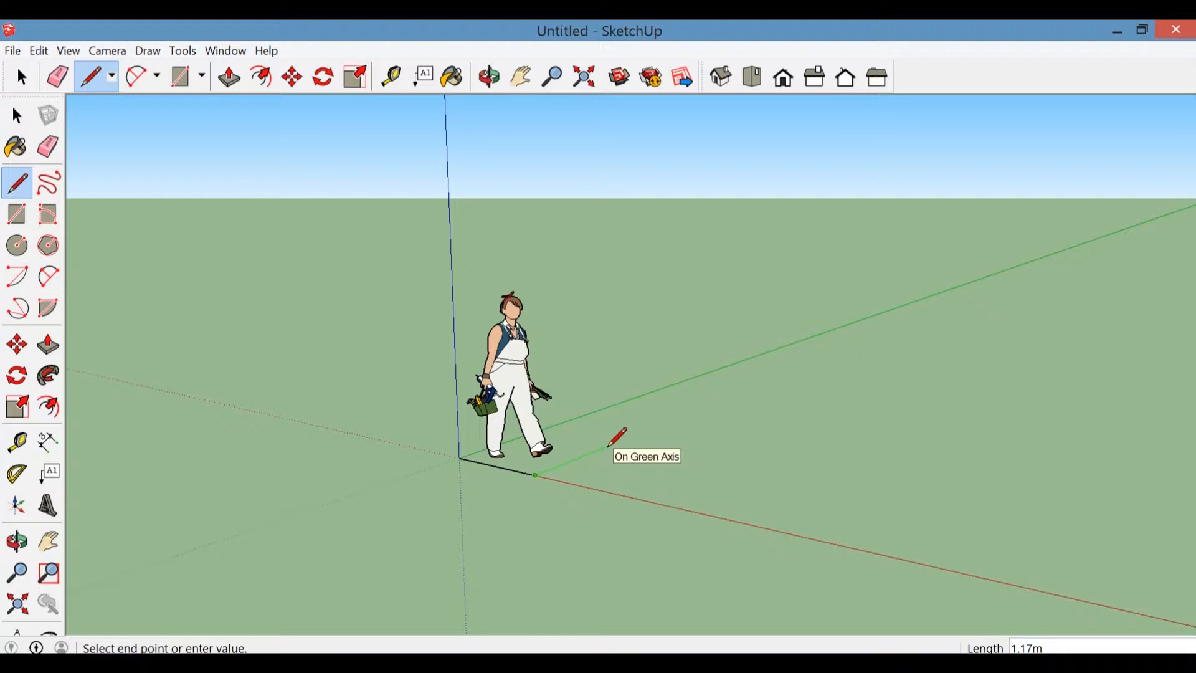
type("1")
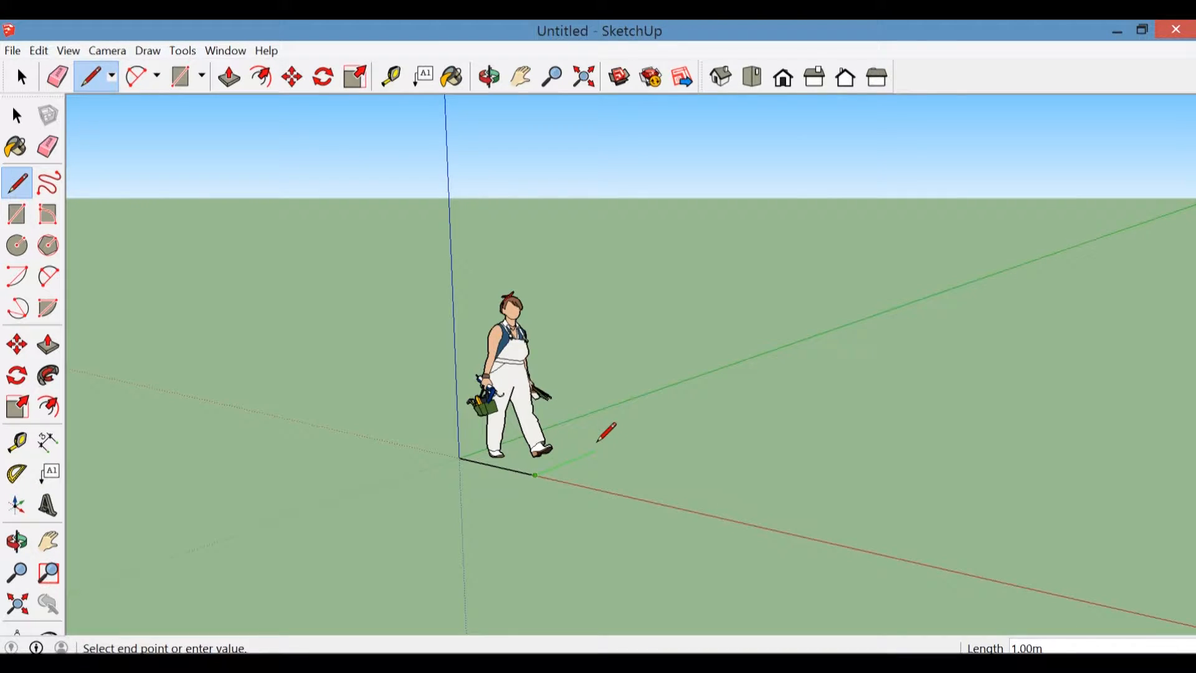
key("Escape")
key("space")
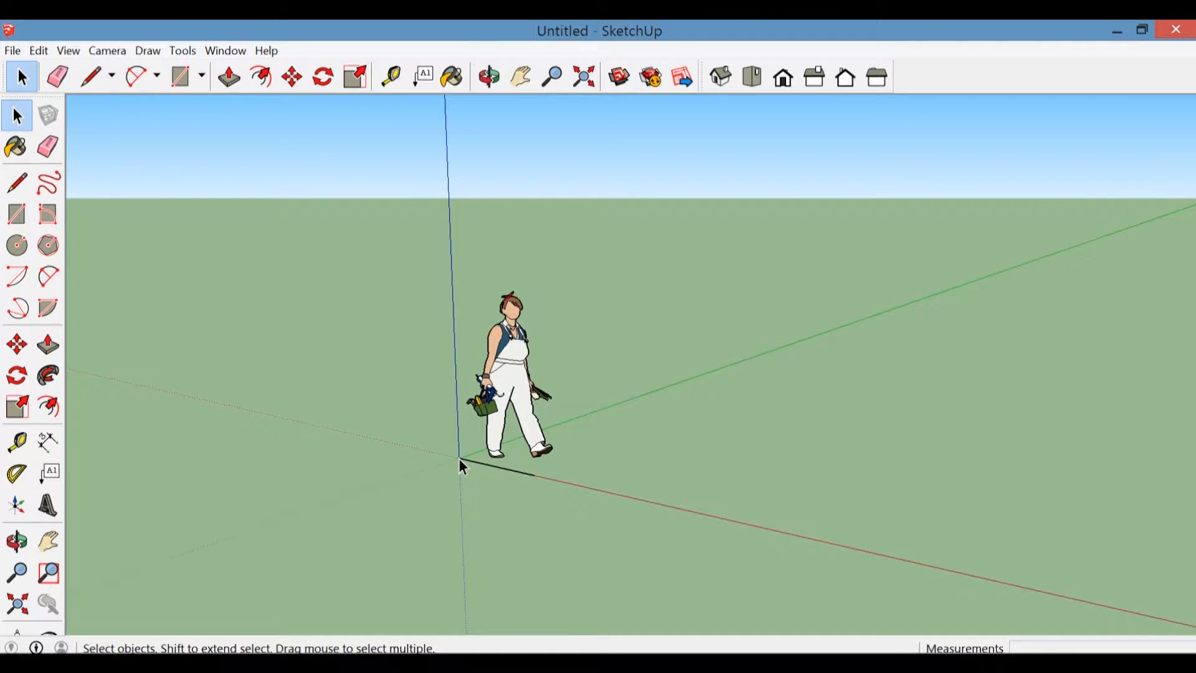
Step: Draw a 1 m by 1.2 m rectangle on the ground with its first corner at the origin
left_click(17, 214)
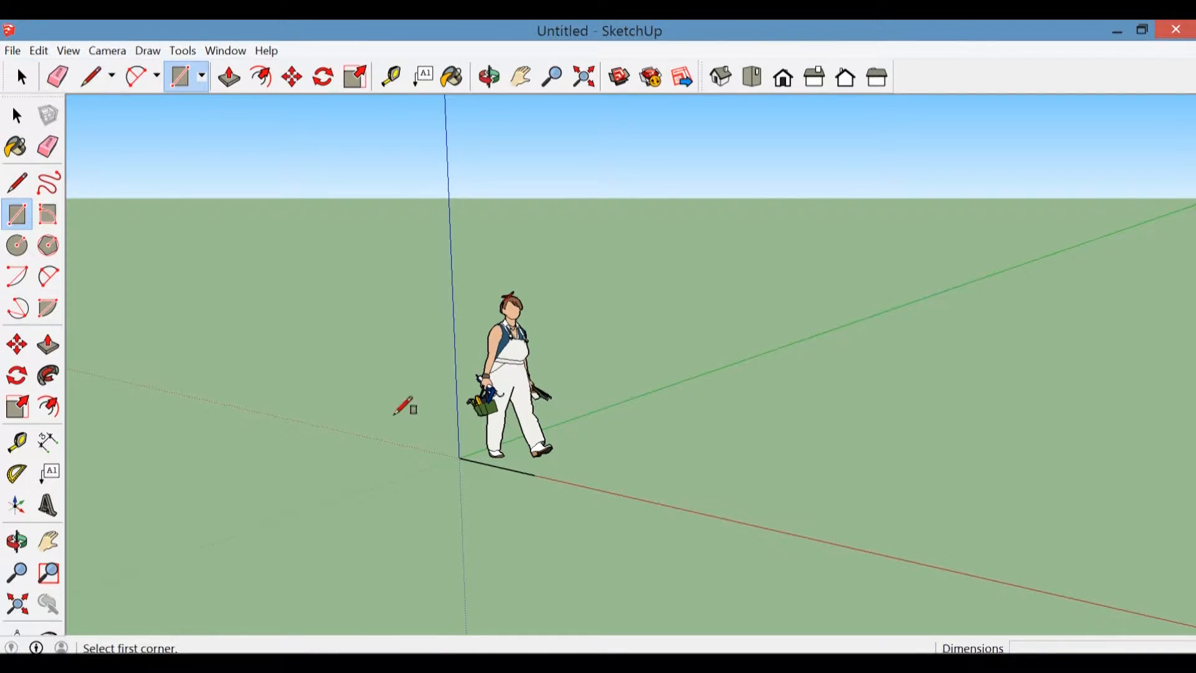
left_click(459, 456)
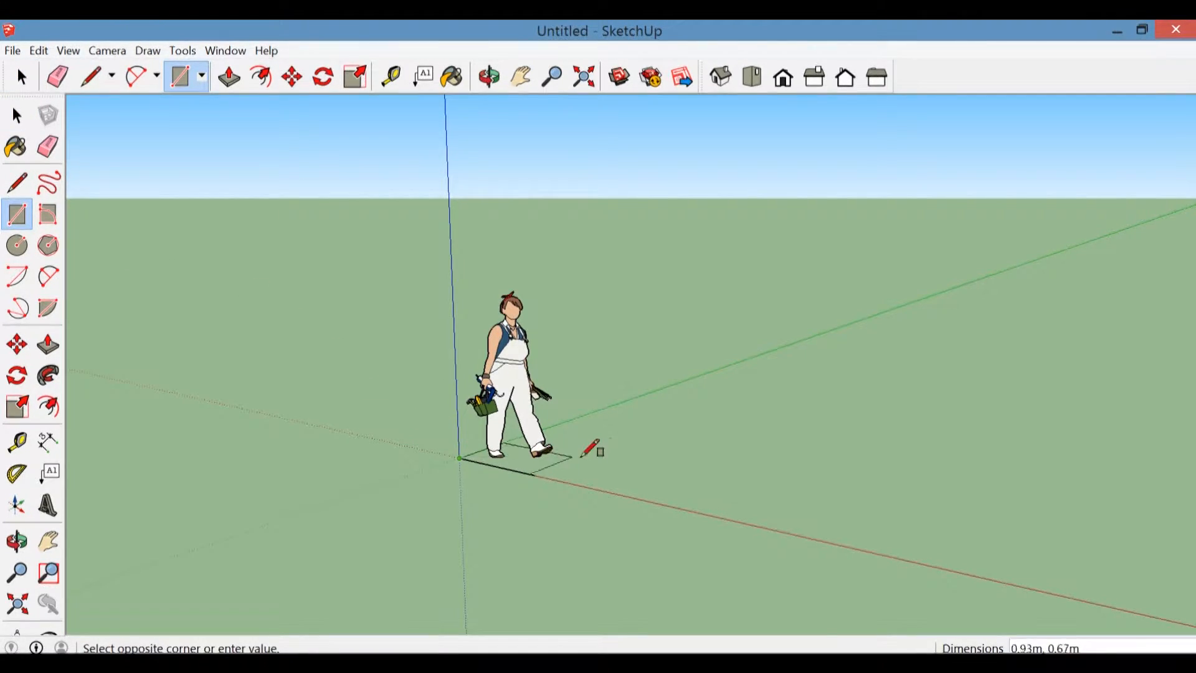
type("1m,")
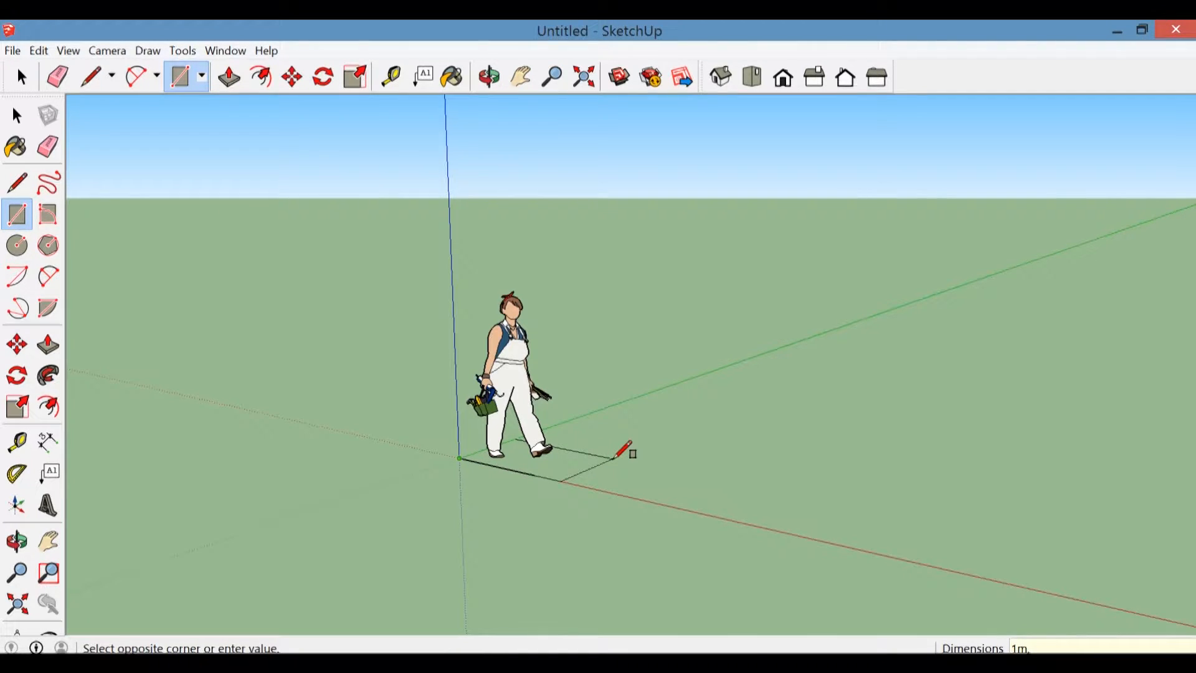
type("1.2m")
key("Return")
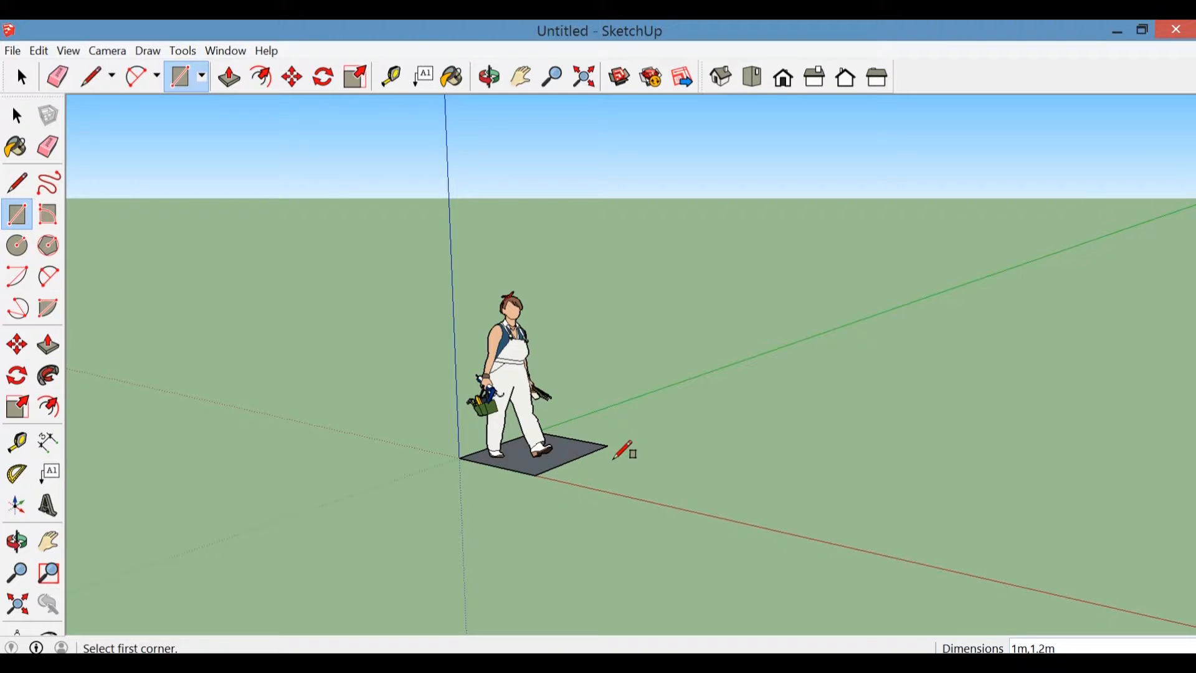
key("space")
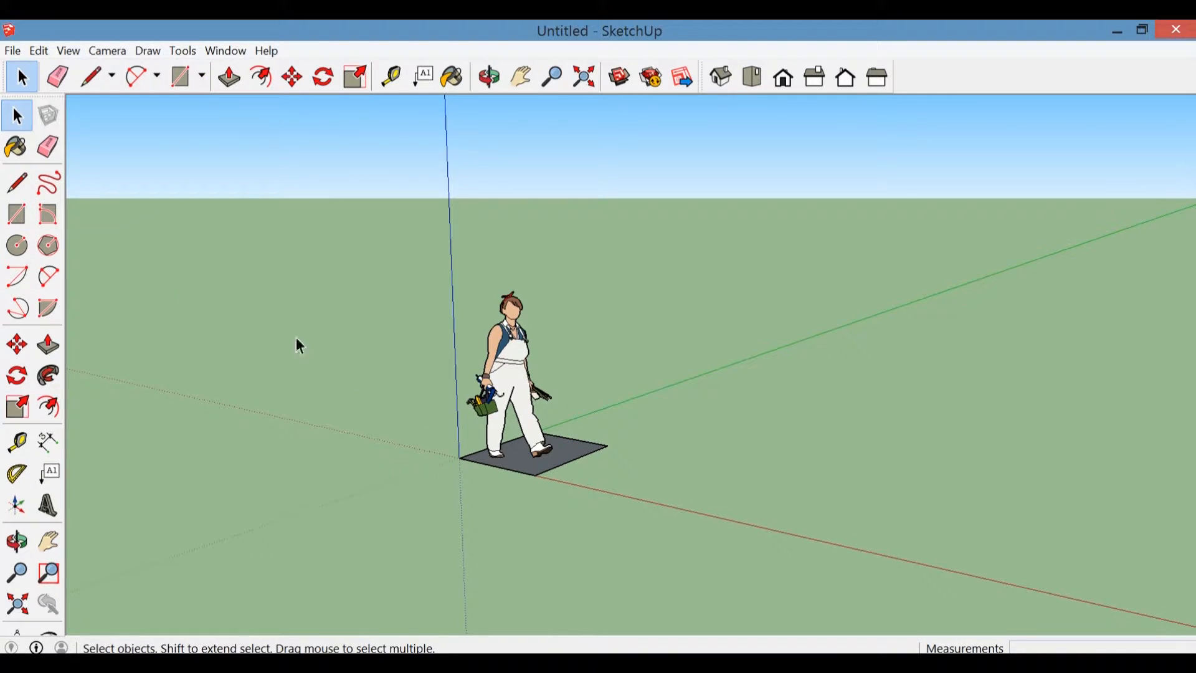
Step: Draw a circle on the ground centred on the rectangle corner opposite the origin
left_click(17, 245)
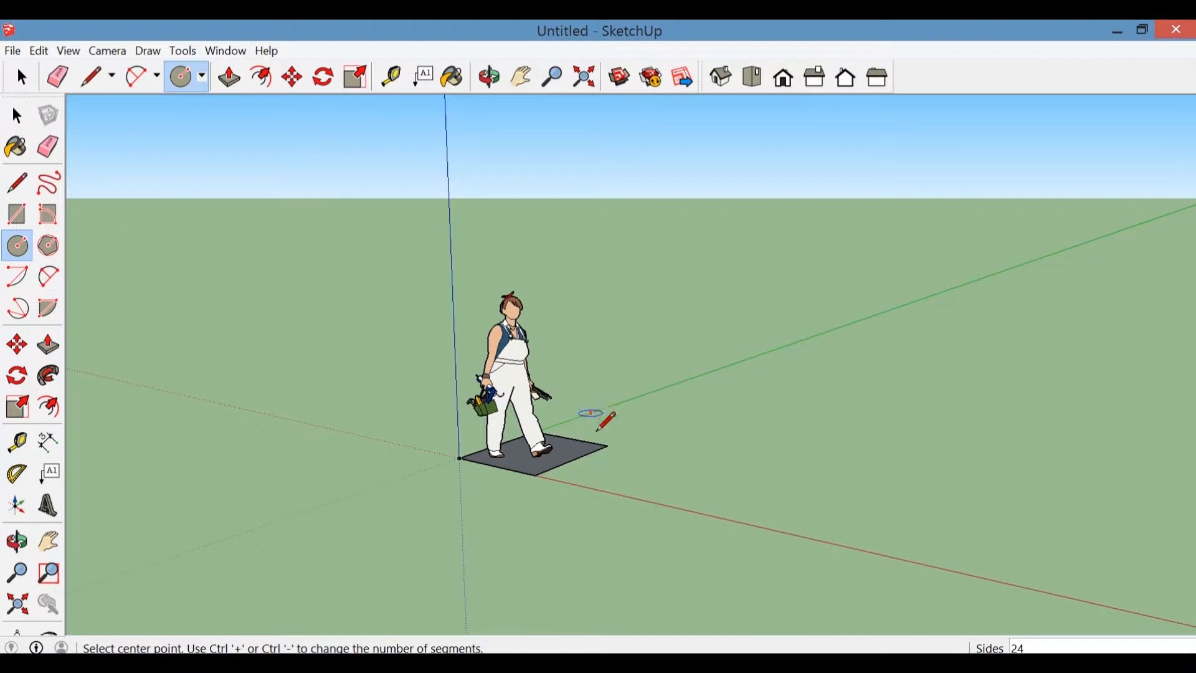
left_click(608, 446)
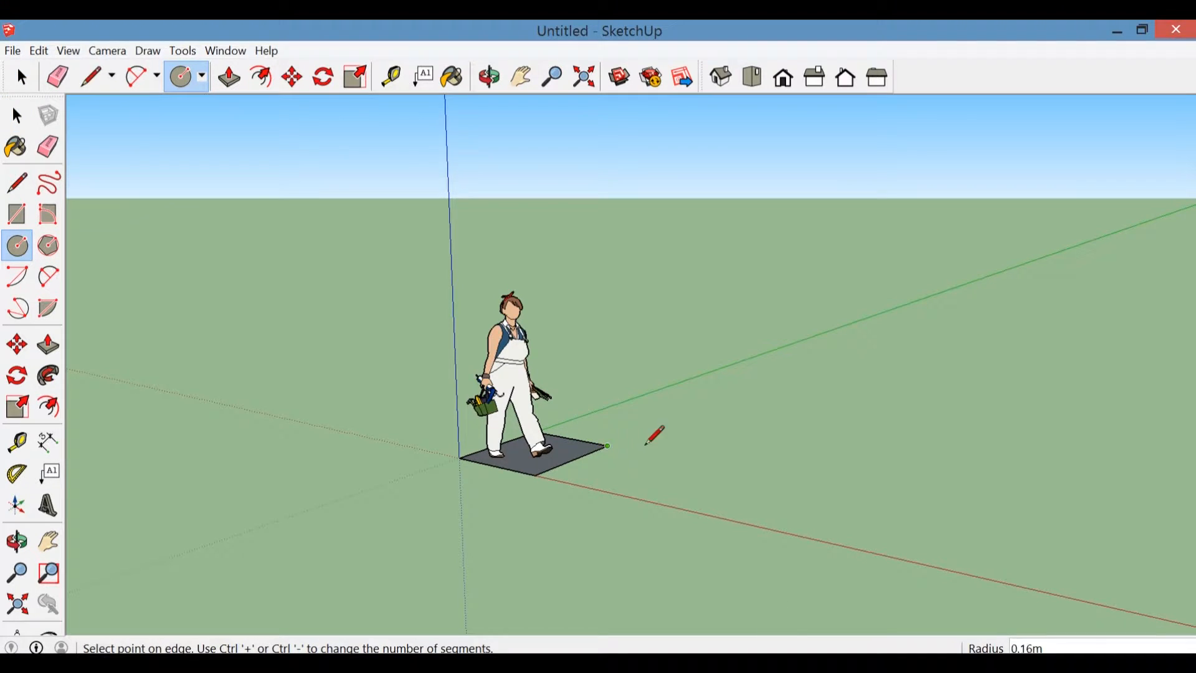
left_click(706, 458)
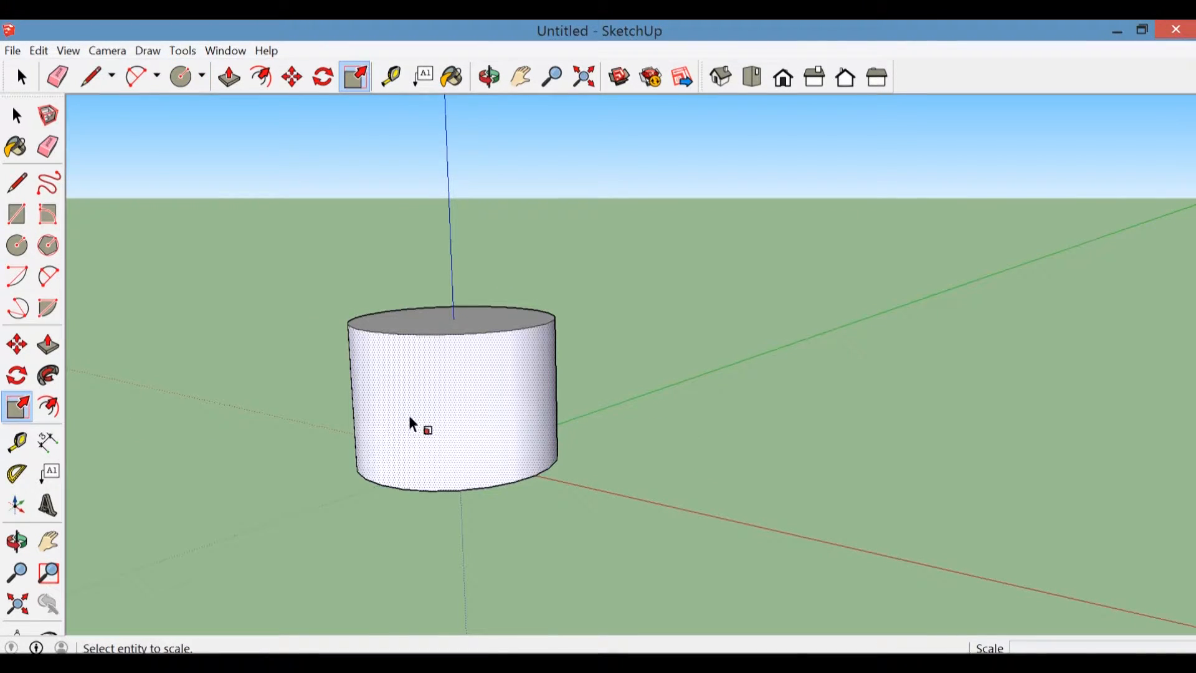
Step: Scale the cylinder uniformly by a factor of 1.5 from its upper corner grip and deselect it
left_click(410, 420)
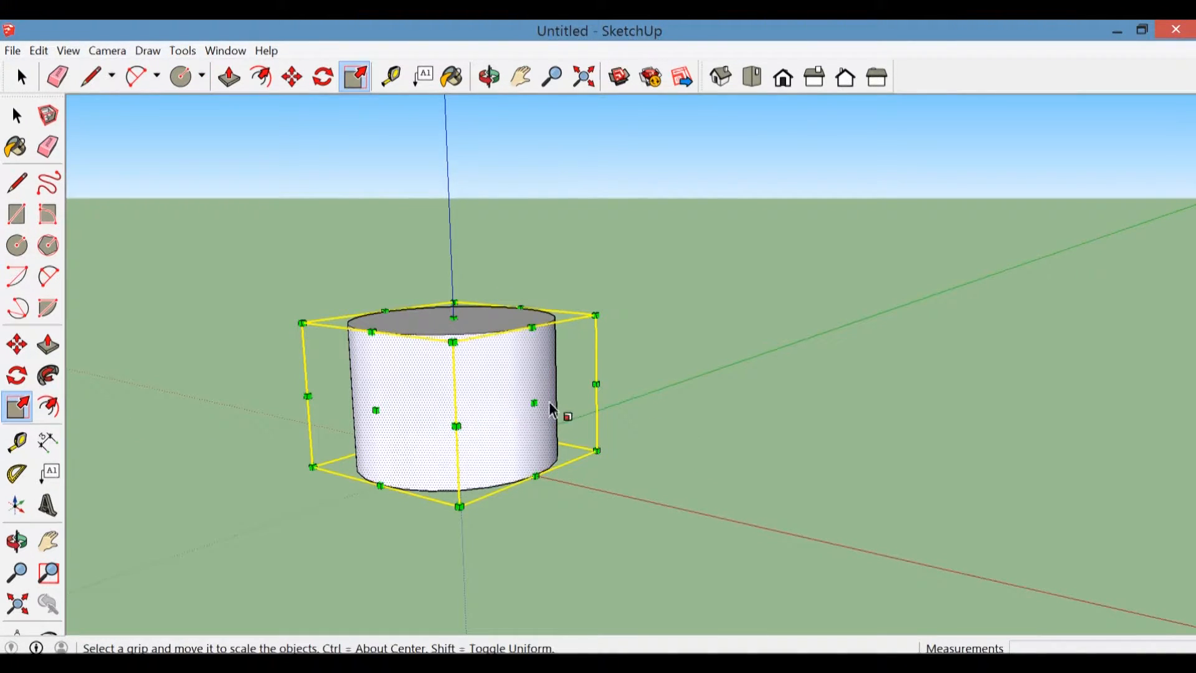
left_click_drag(596, 315, 691, 260)
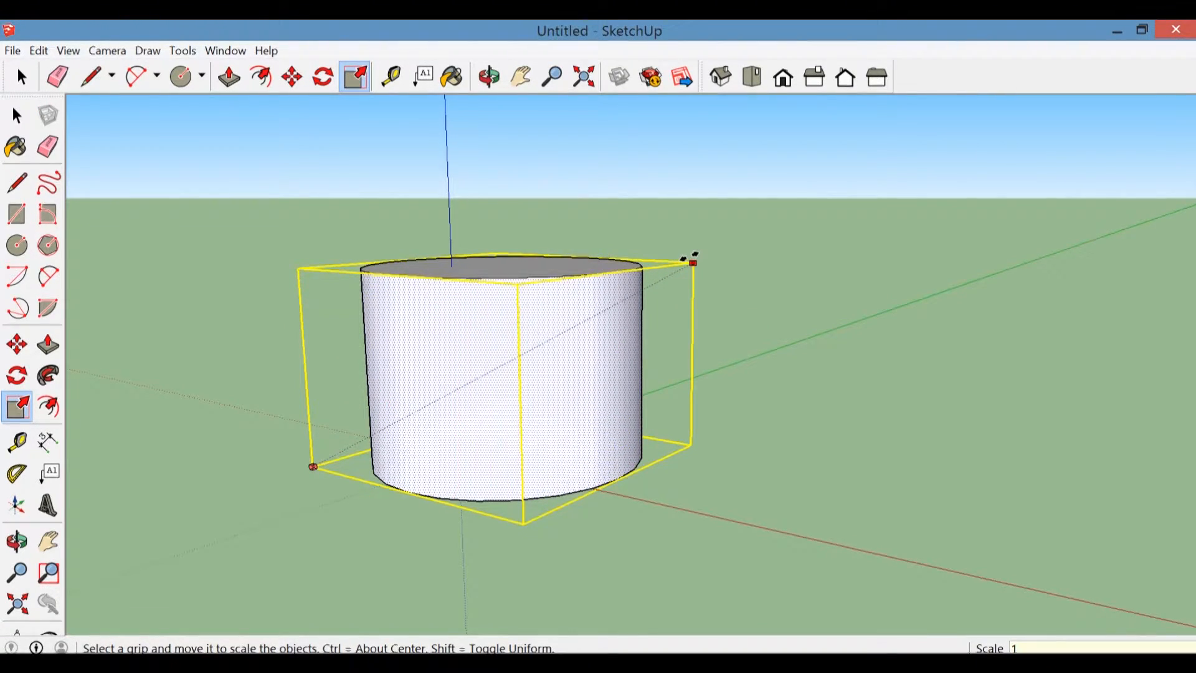
type("1.5")
key("Return")
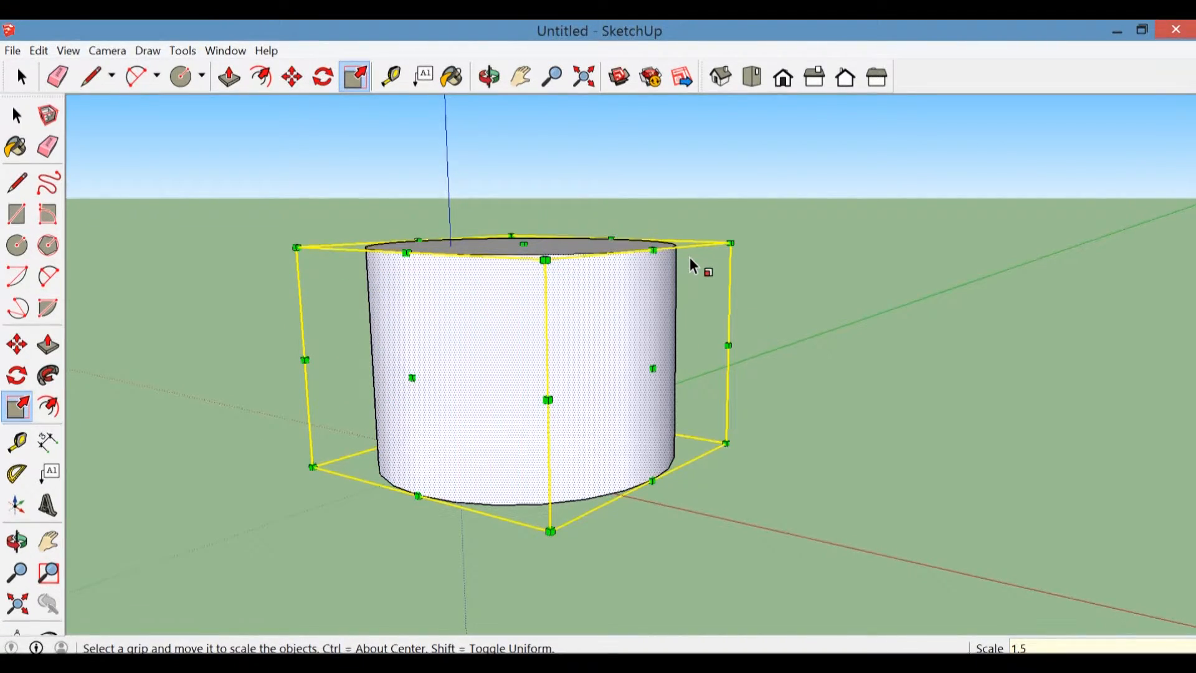
left_click(17, 115)
left_click(232, 219)
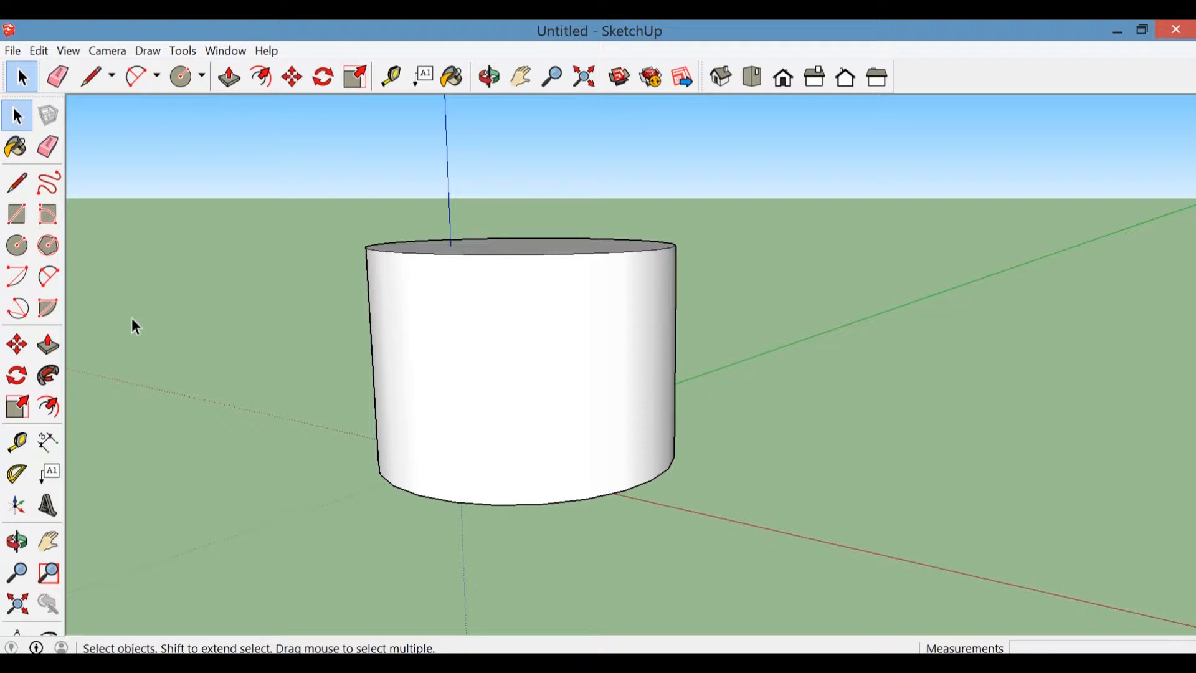
left_click(51, 375)
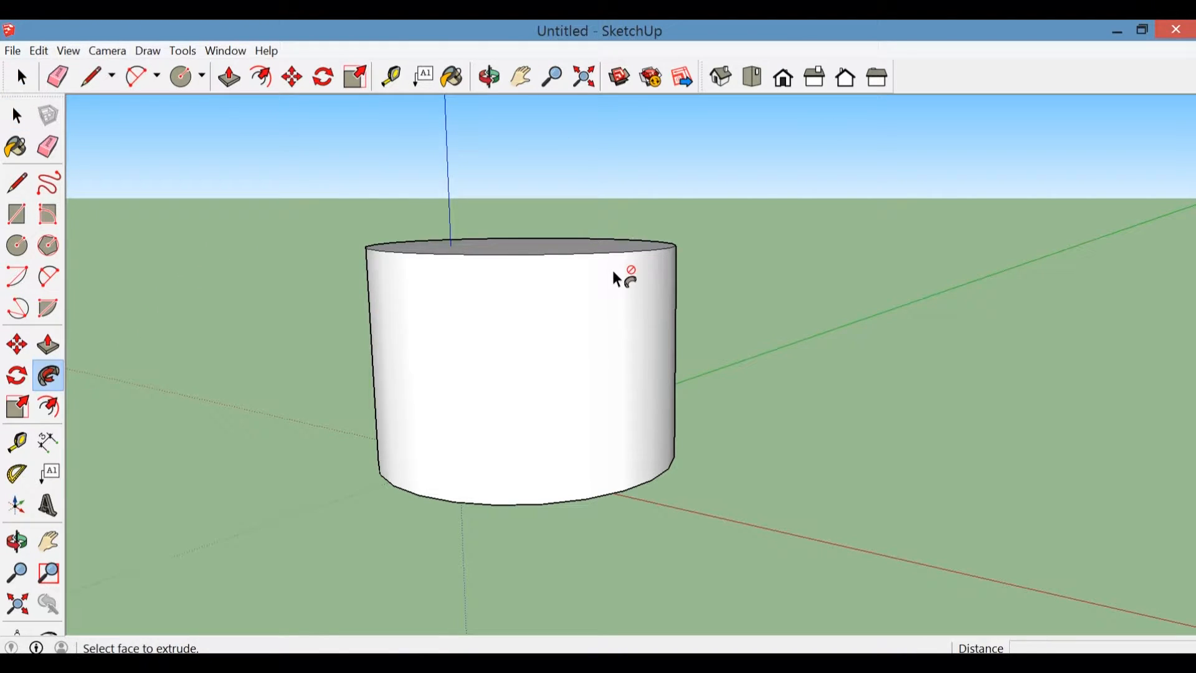
left_click(623, 250)
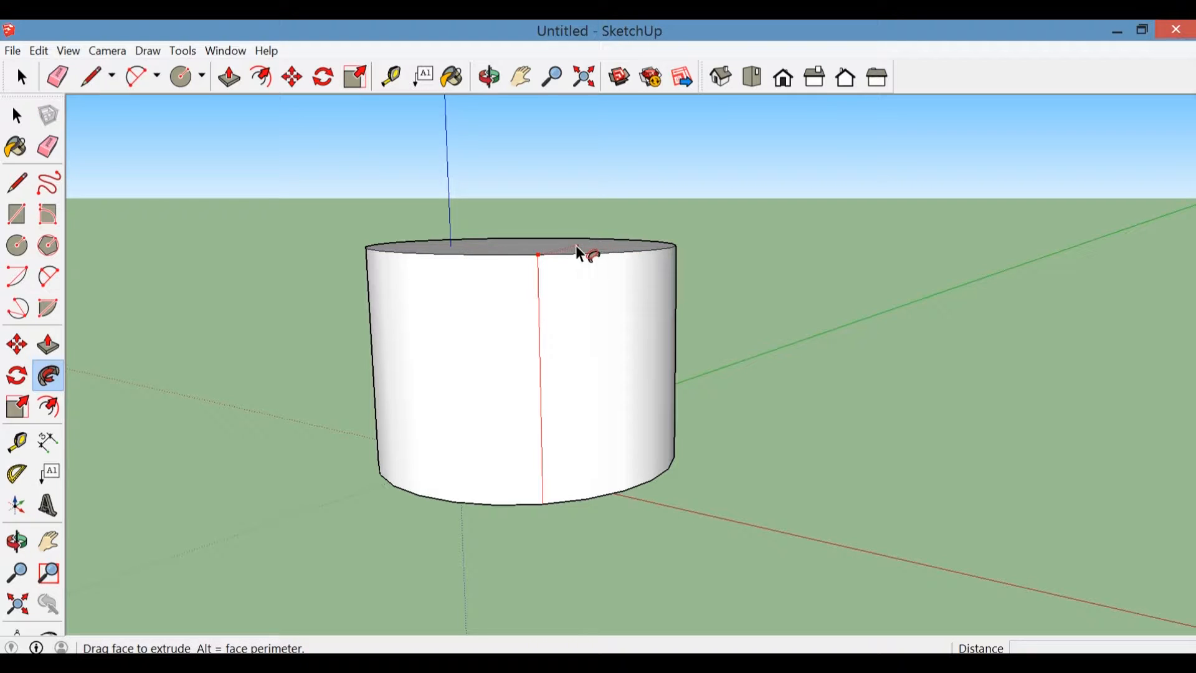
middle_click_drag(567, 249, 563, 336)
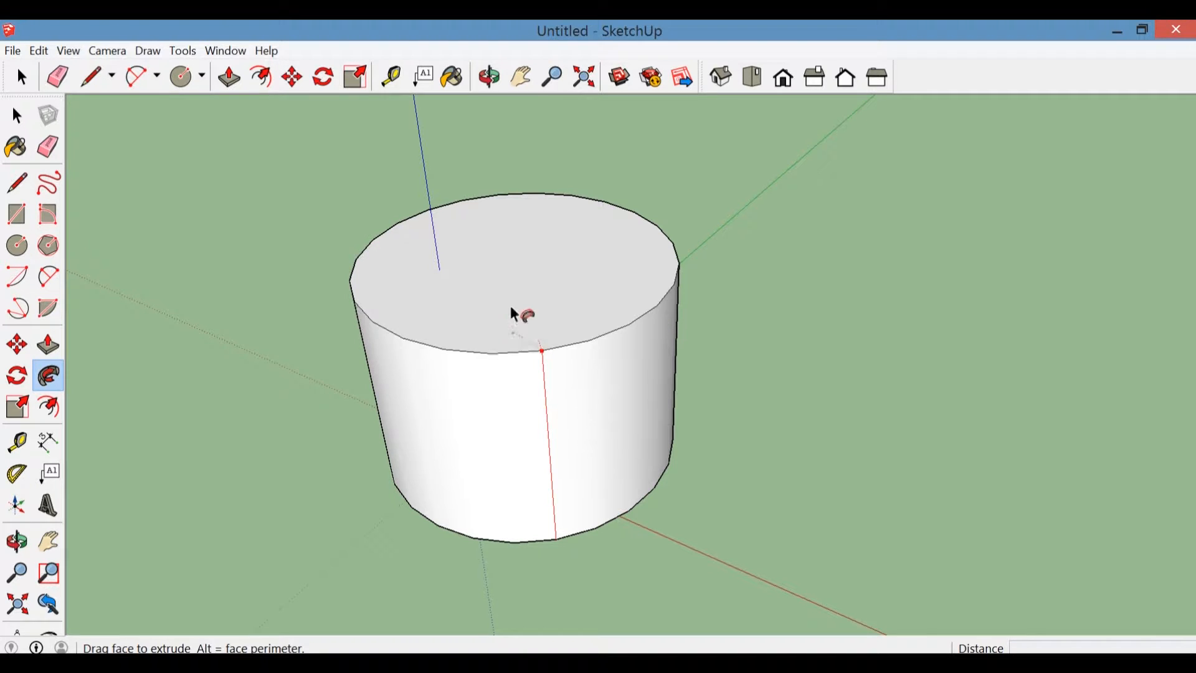
key("Escape")
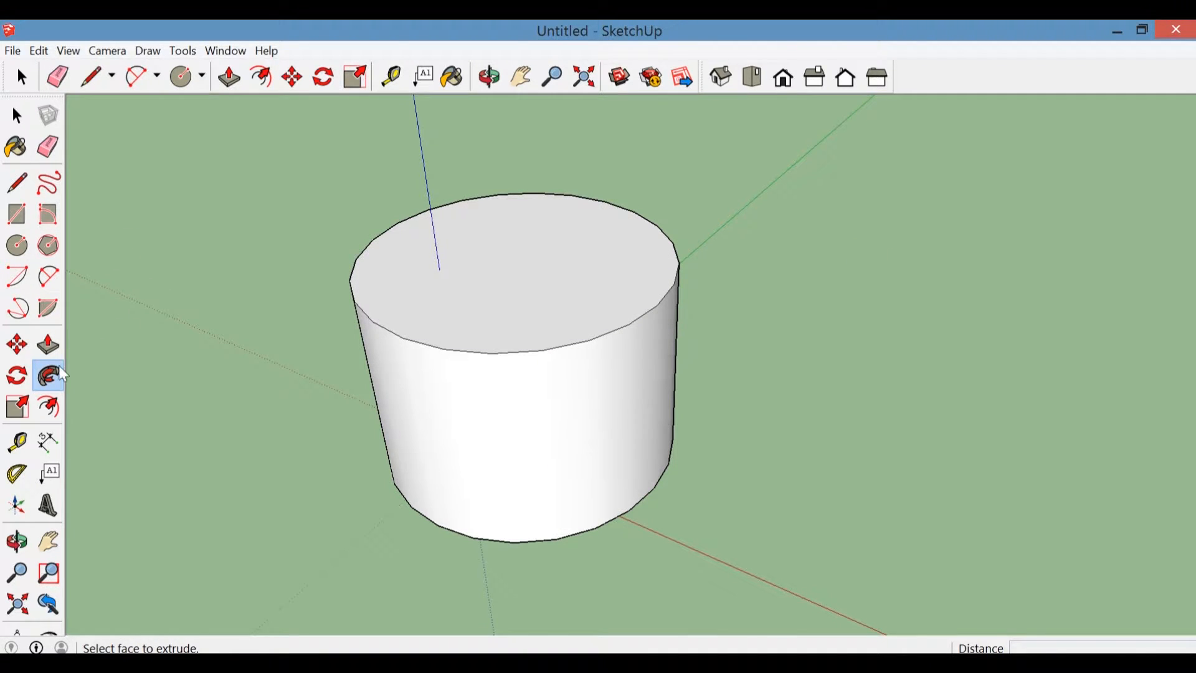
Step: Offset the outline of the cylinder's top face inward by 0.5 m
left_click(49, 408)
left_click(608, 334)
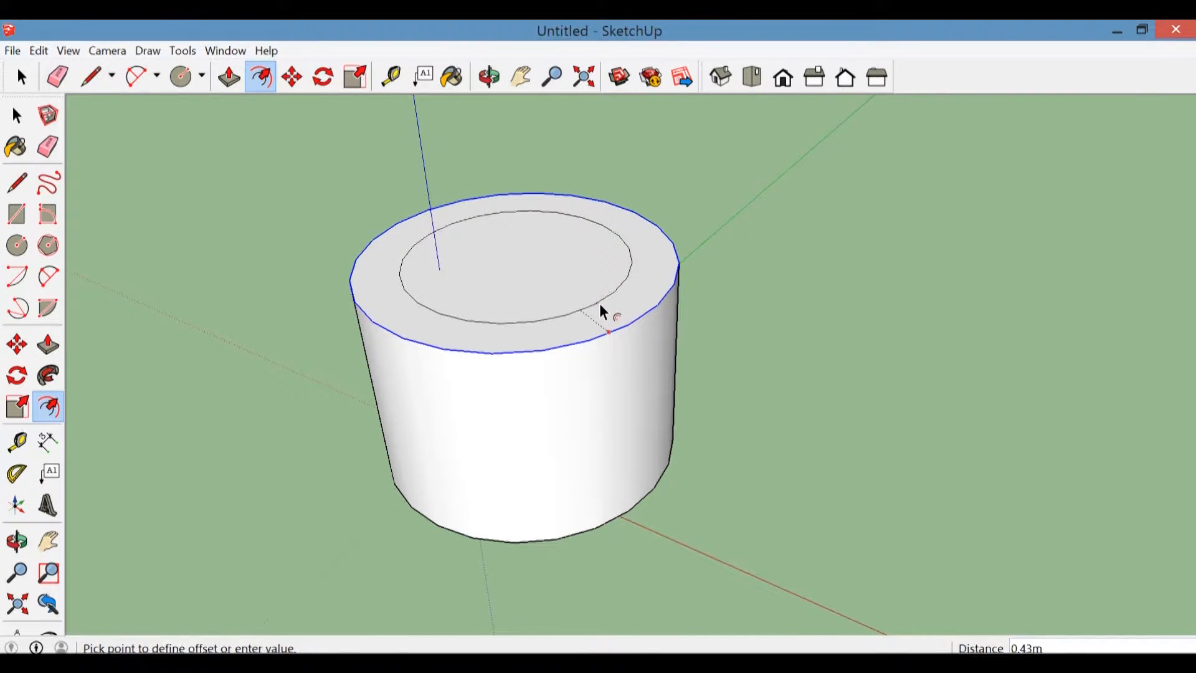
type("0.5")
key("Return")
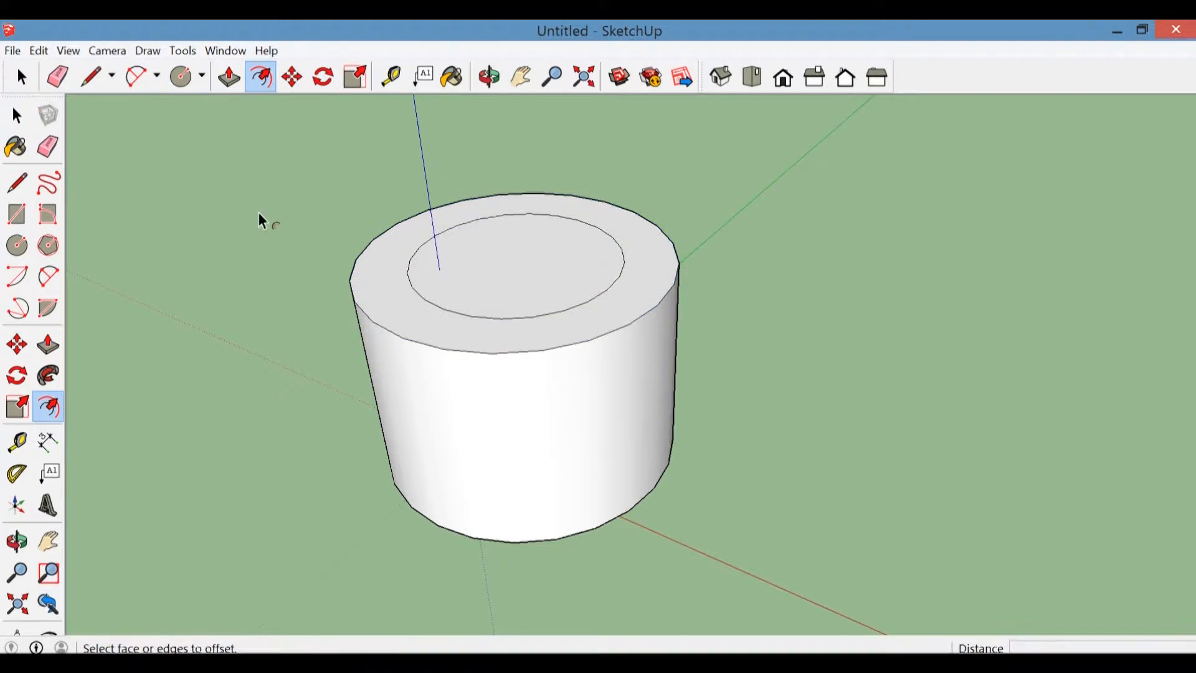
left_click(17, 116)
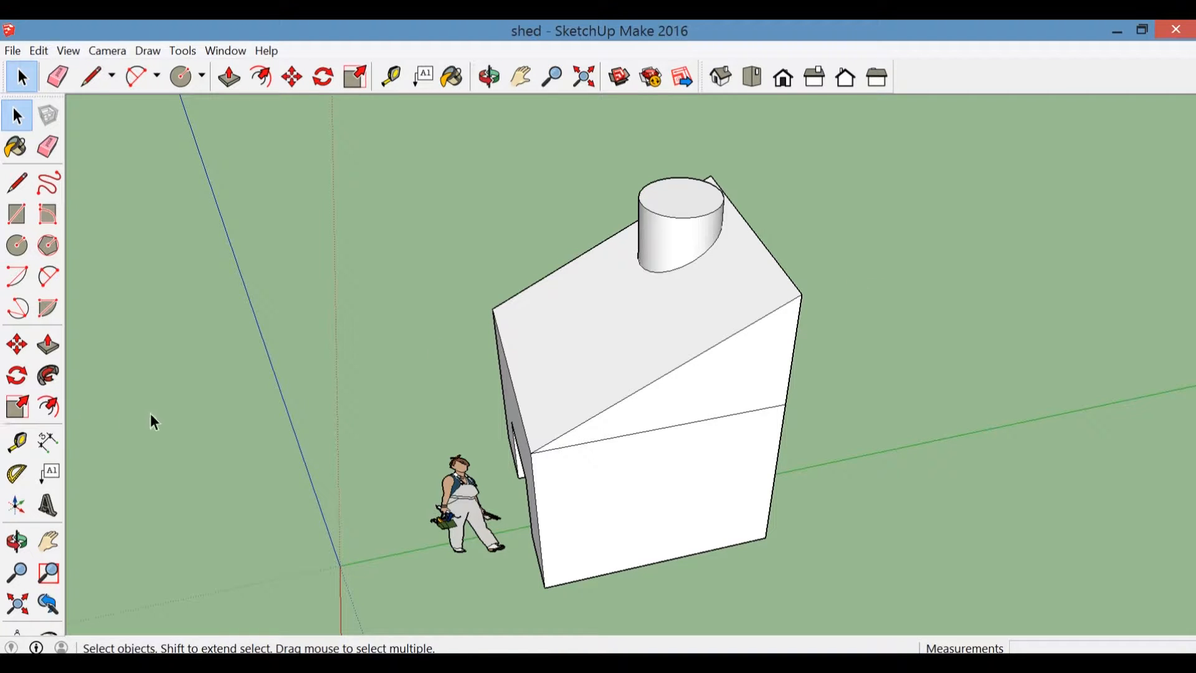
Step: Measure the horizontal edge across the shed's side wall with the Tape Measure, from corner to corner
left_click(22, 444)
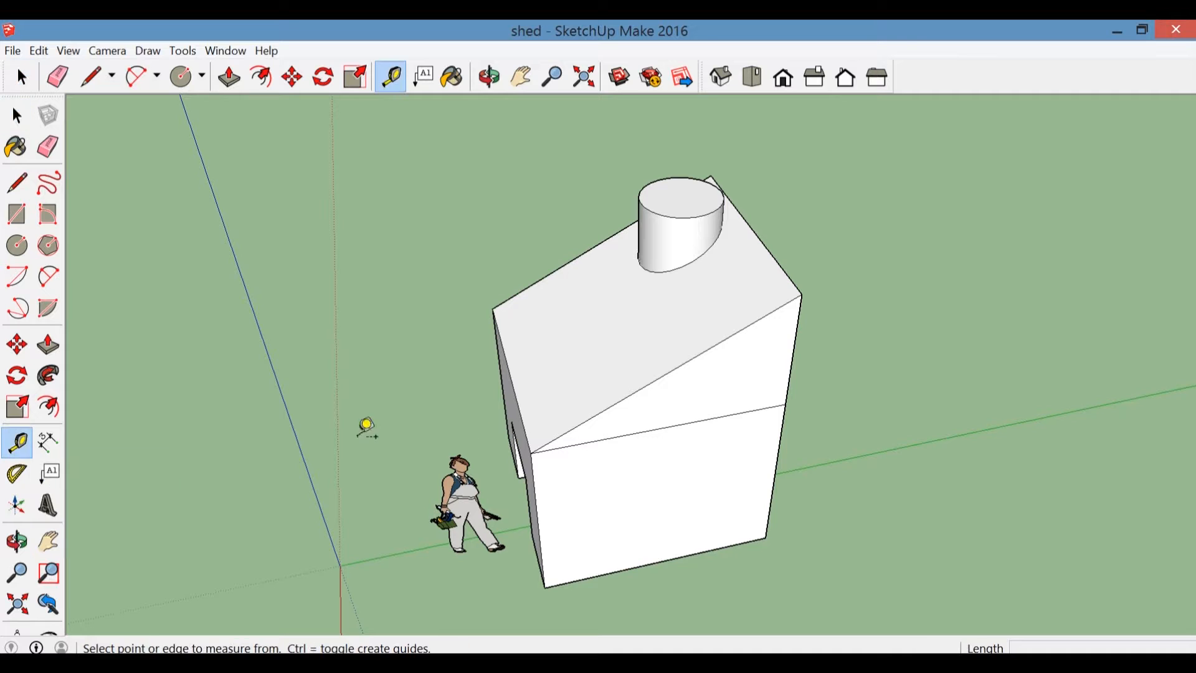
left_click(532, 453)
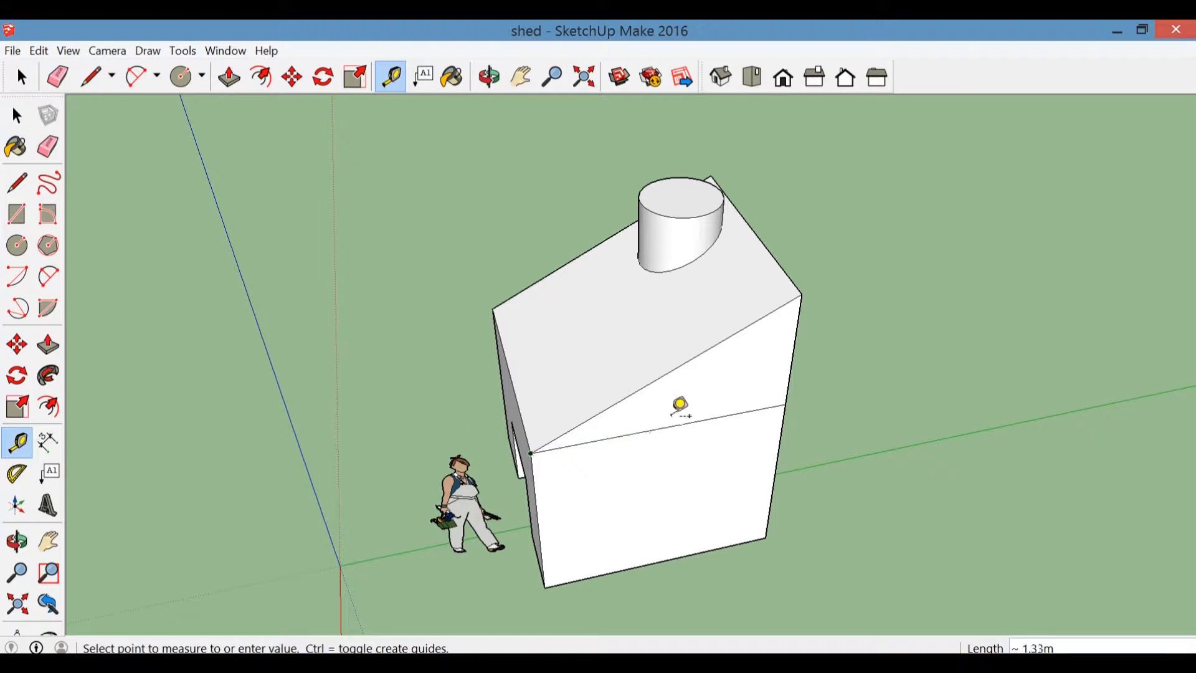
left_click(786, 404)
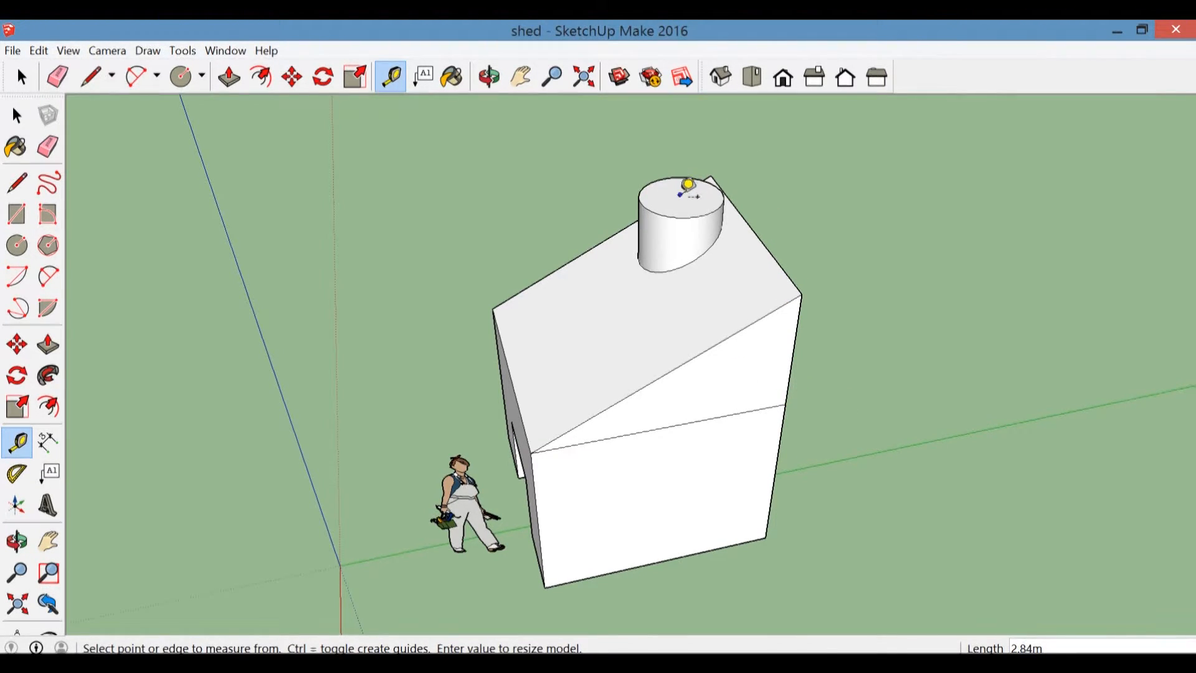
Step: Measure a distance outward from the centre of the round chimney's top face
left_click(672, 217)
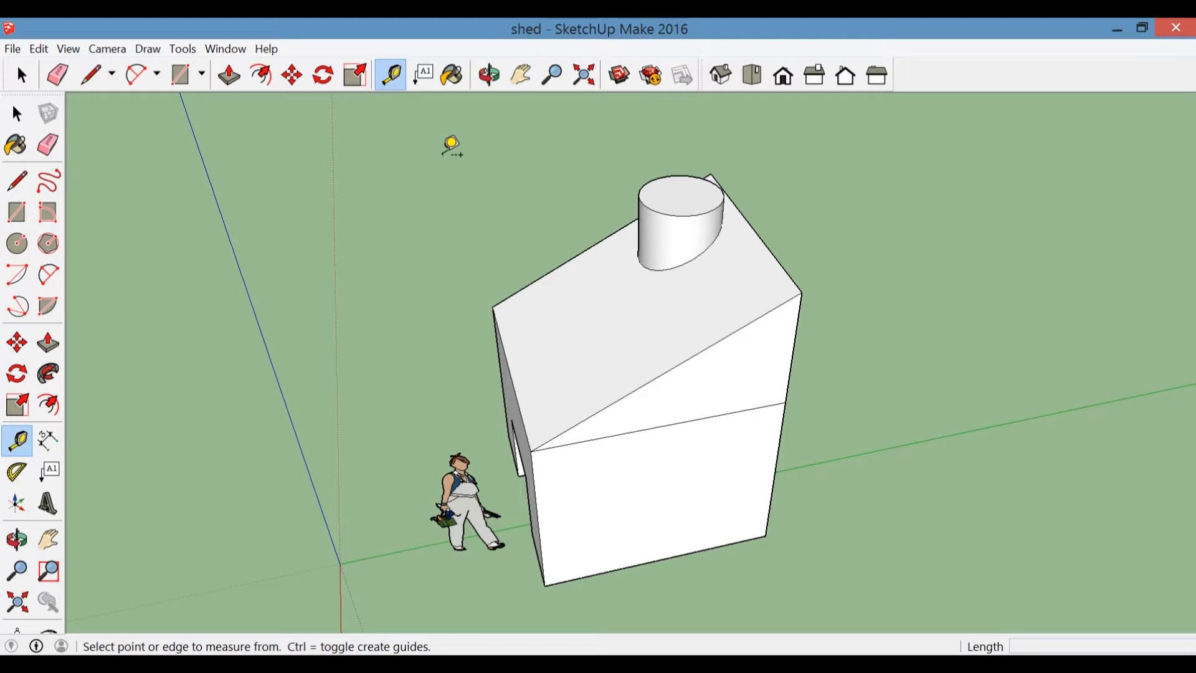
left_click(681, 194)
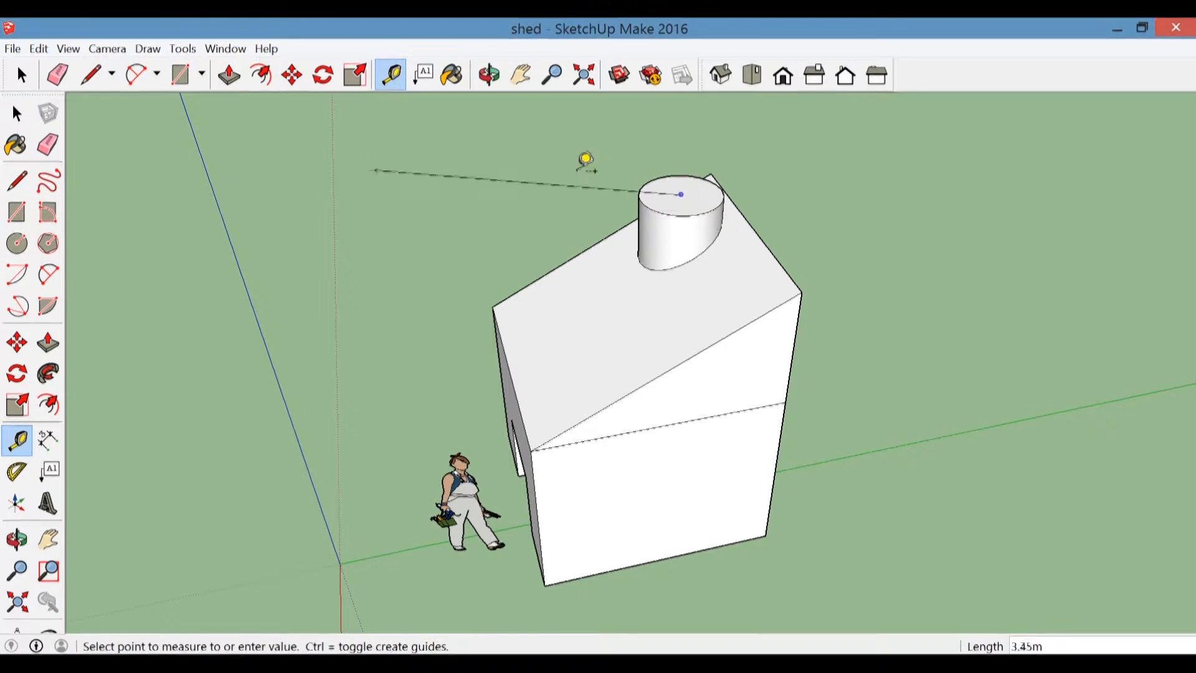
left_click(622, 160)
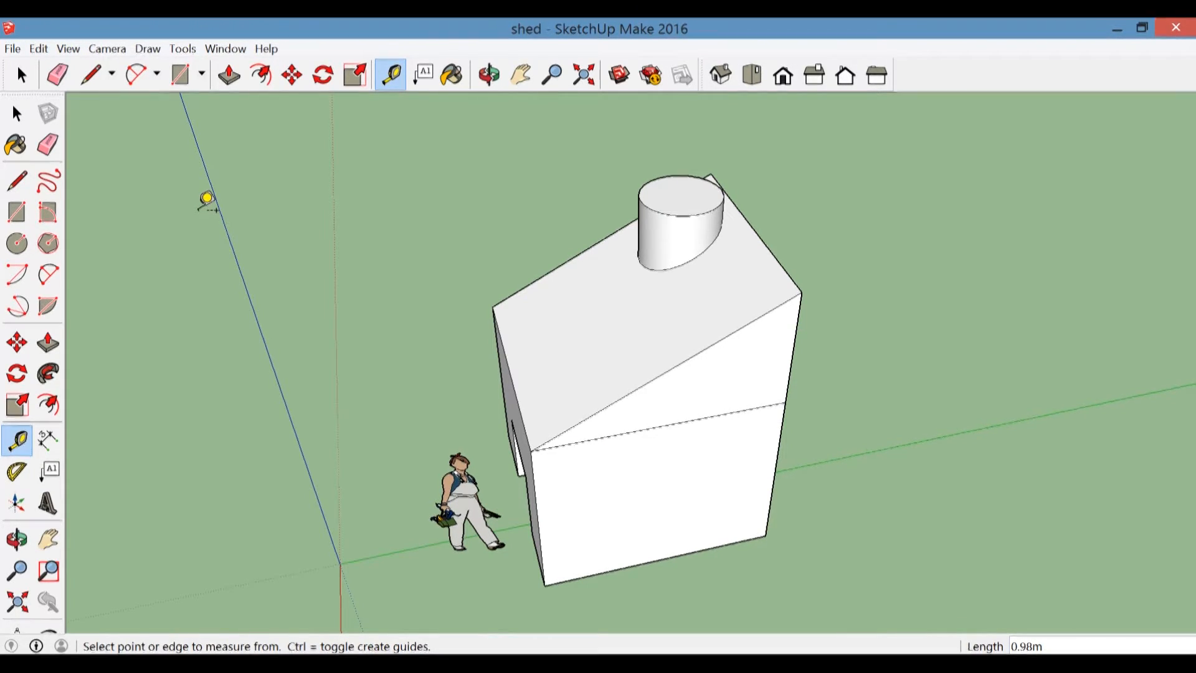
Step: Draw a four-sided vertical face with the Line tool, extending the shed's side wall about 1.65 m outward along the green axis
left_click(18, 181)
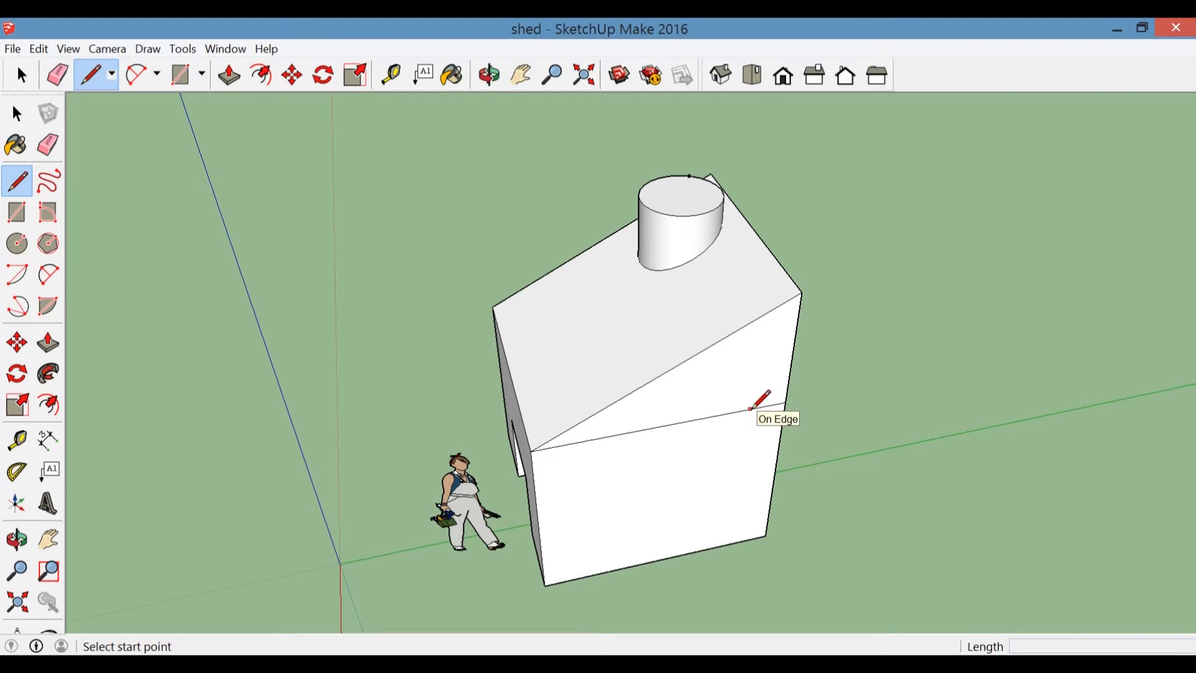
left_click(786, 401)
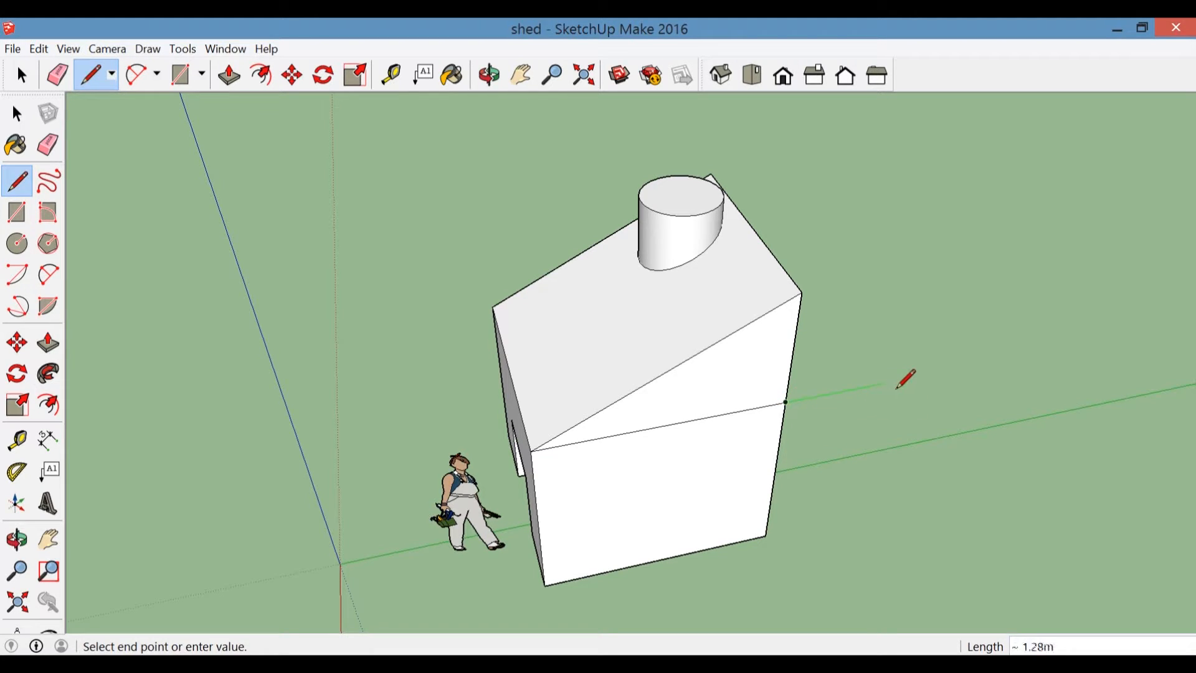
left_click(919, 376)
left_click(893, 475)
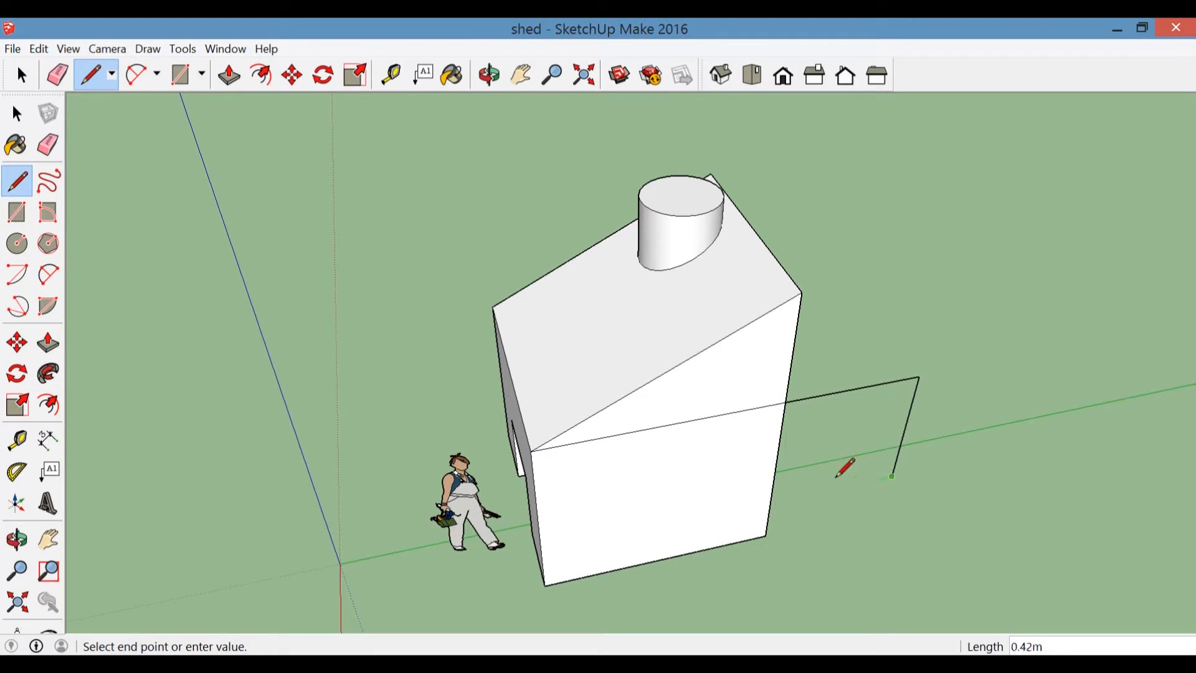
left_click(773, 499)
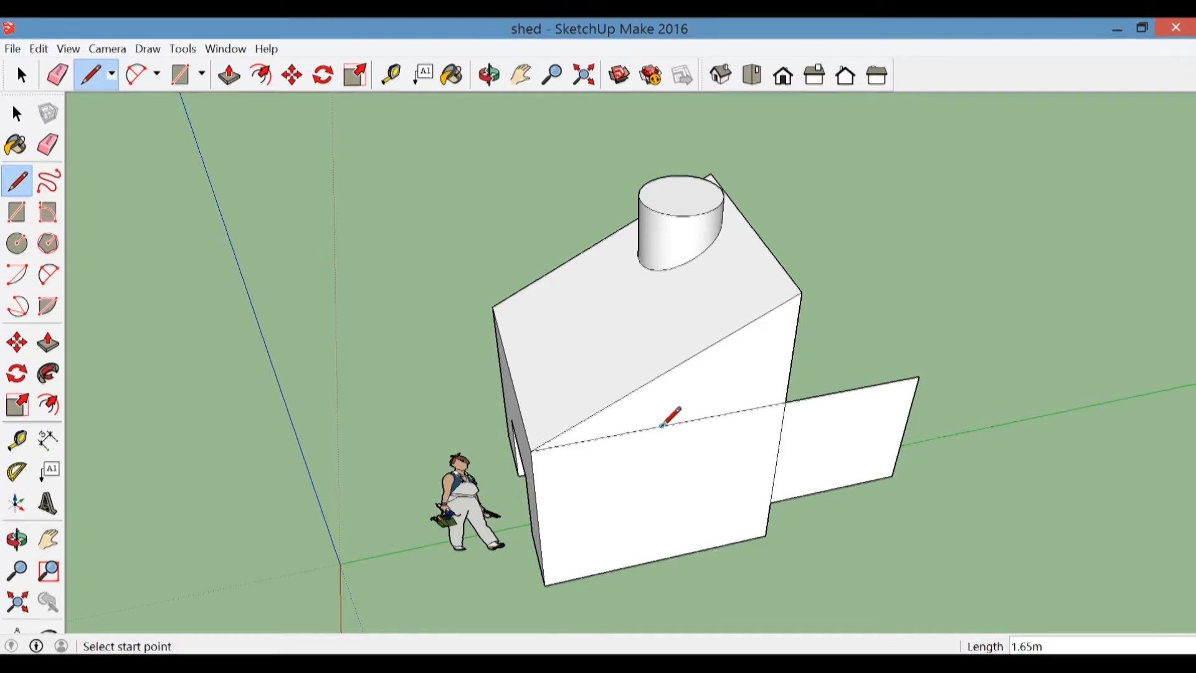
left_click(530, 451)
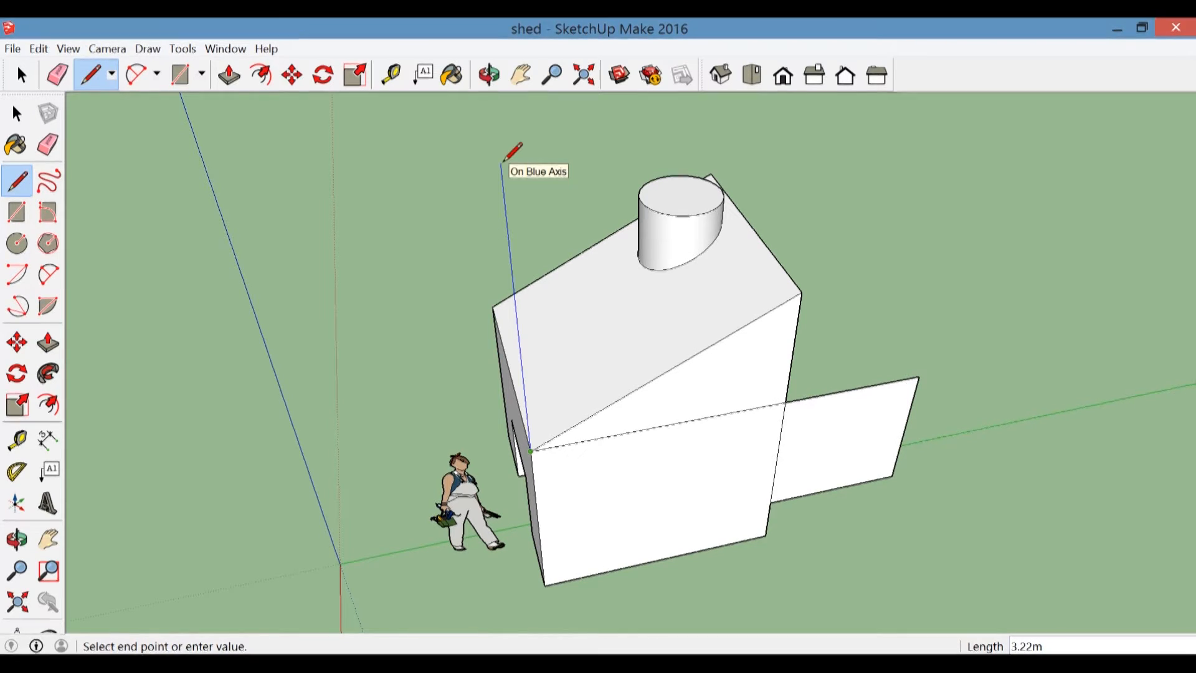
left_click(16, 113)
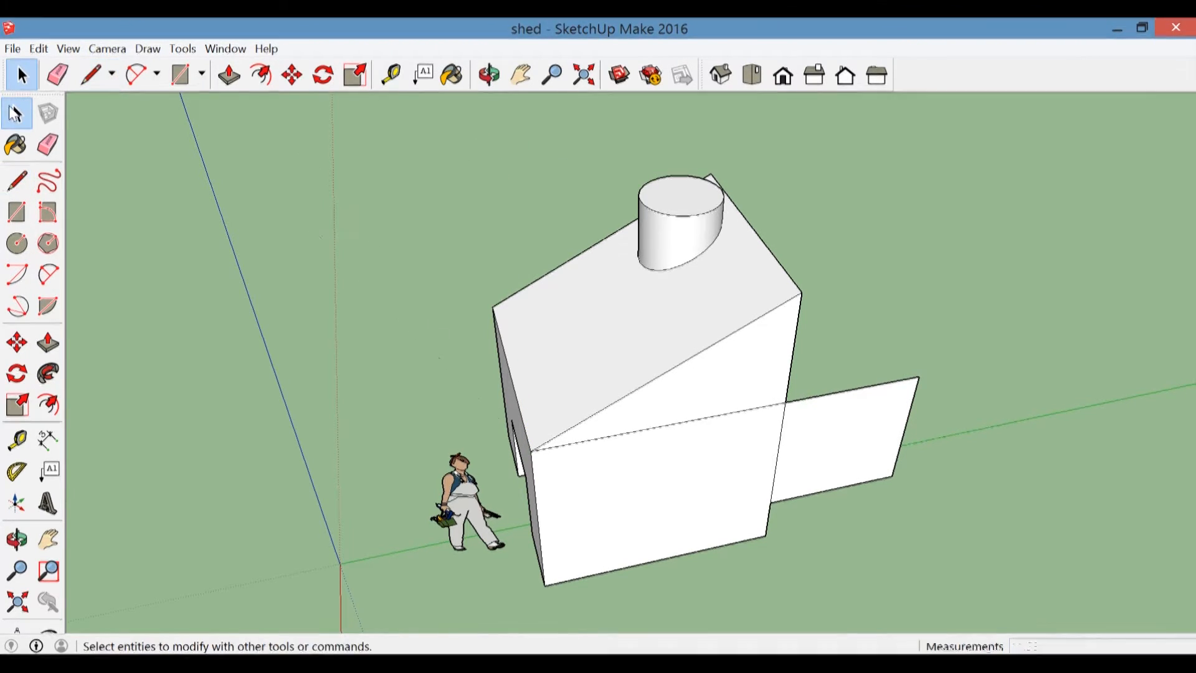
left_click(16, 182)
left_click(492, 306)
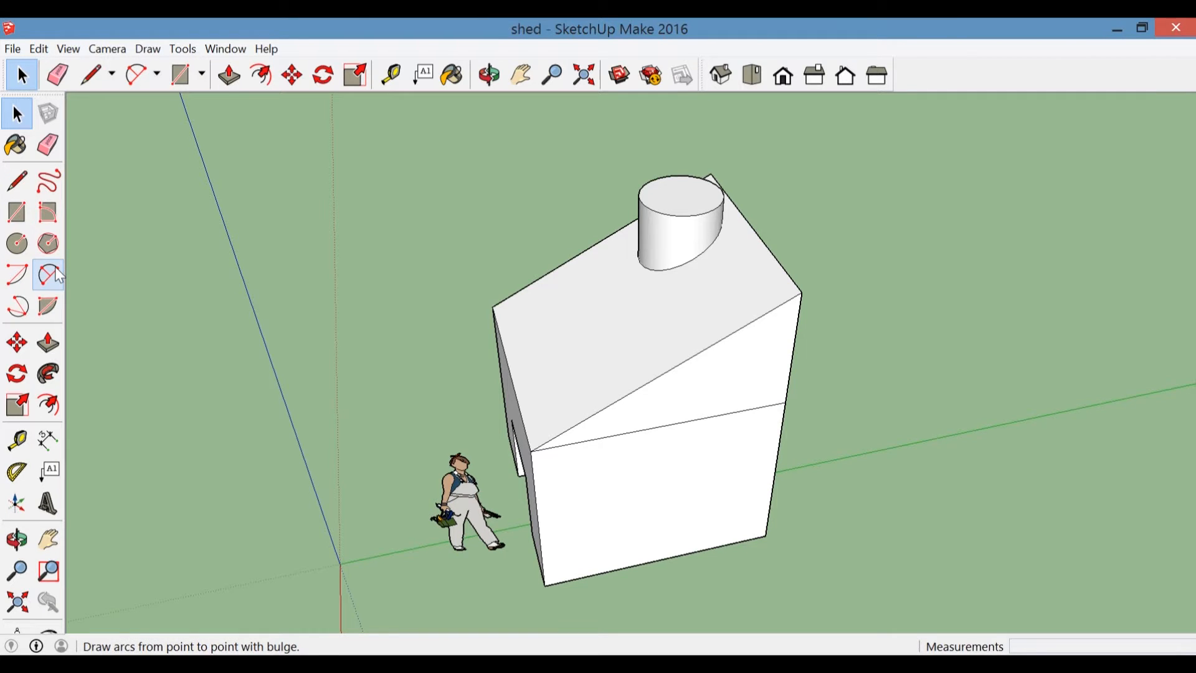
Step: Draw a two-point arc between the ends of the side wall's horizontal edge, bulging about 1 m down onto the wall
left_click(54, 275)
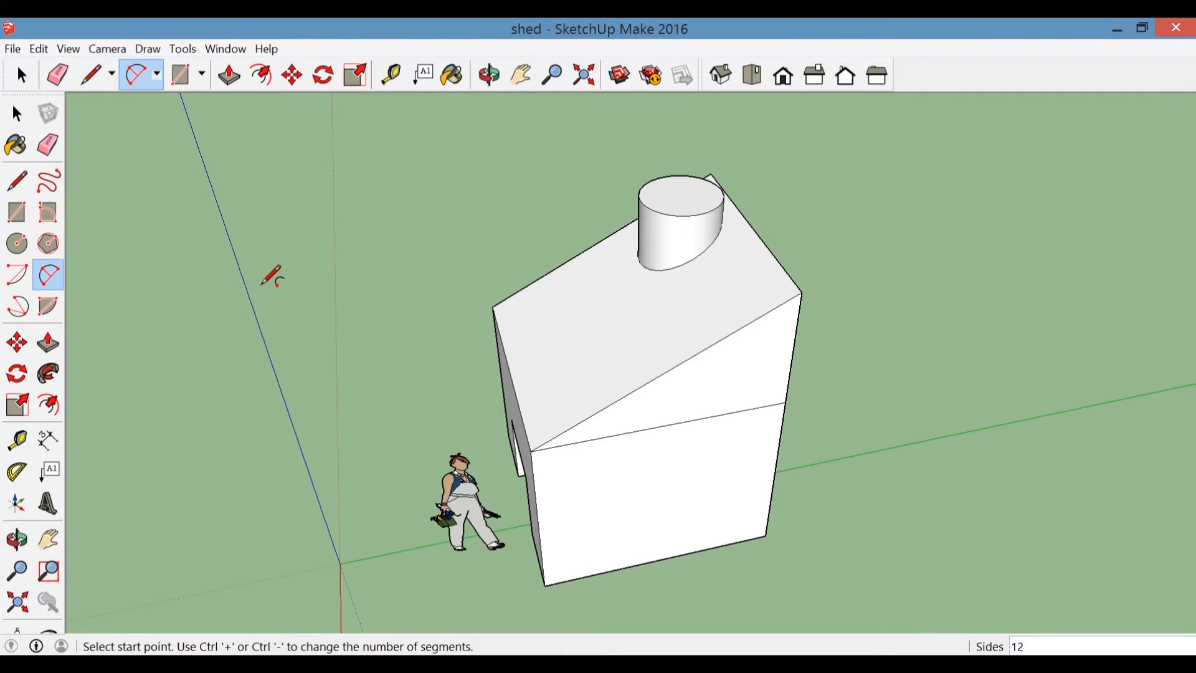
left_click(532, 450)
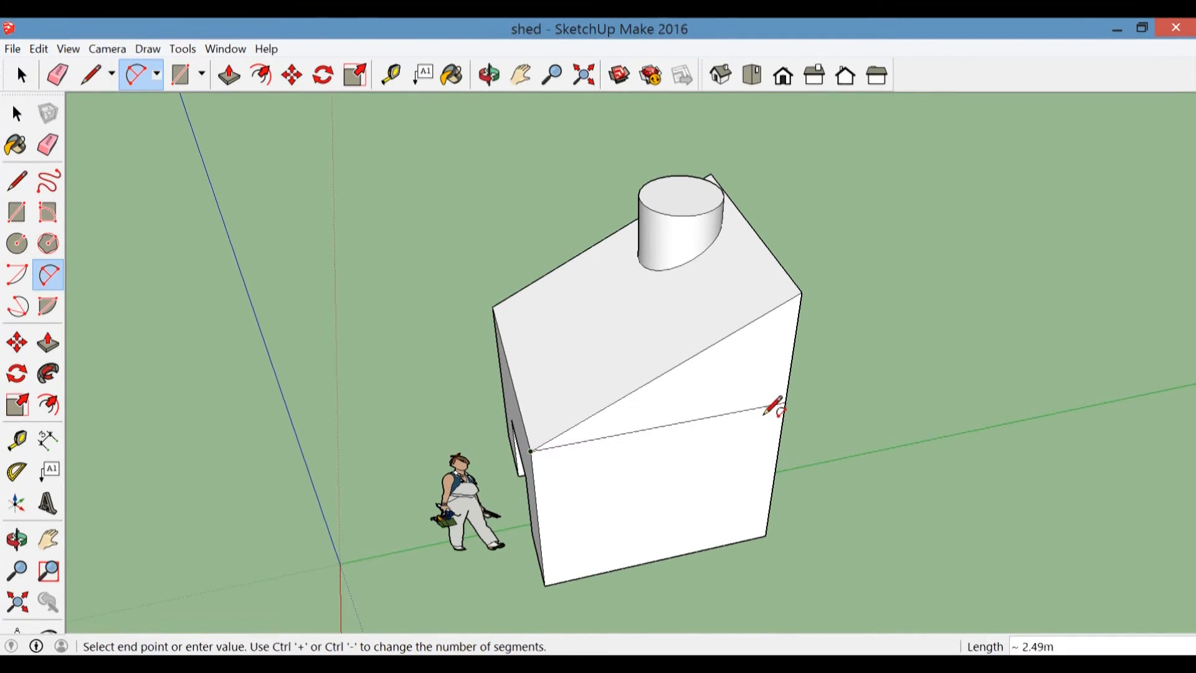
left_click(784, 403)
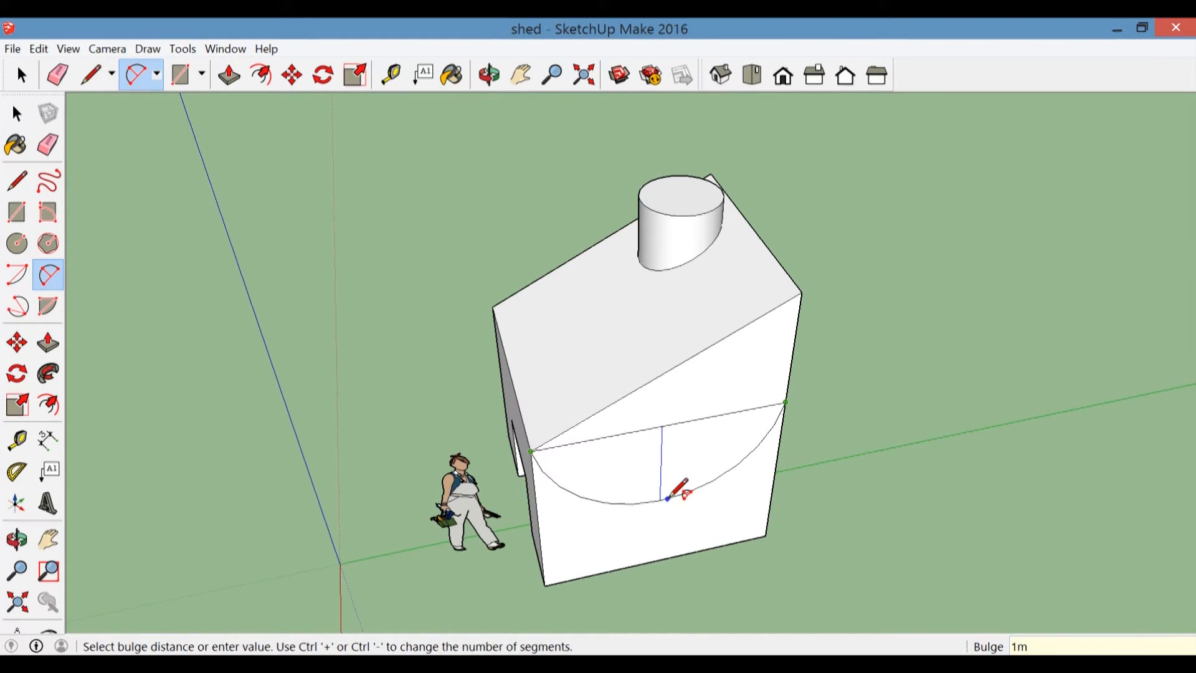
left_click(670, 497)
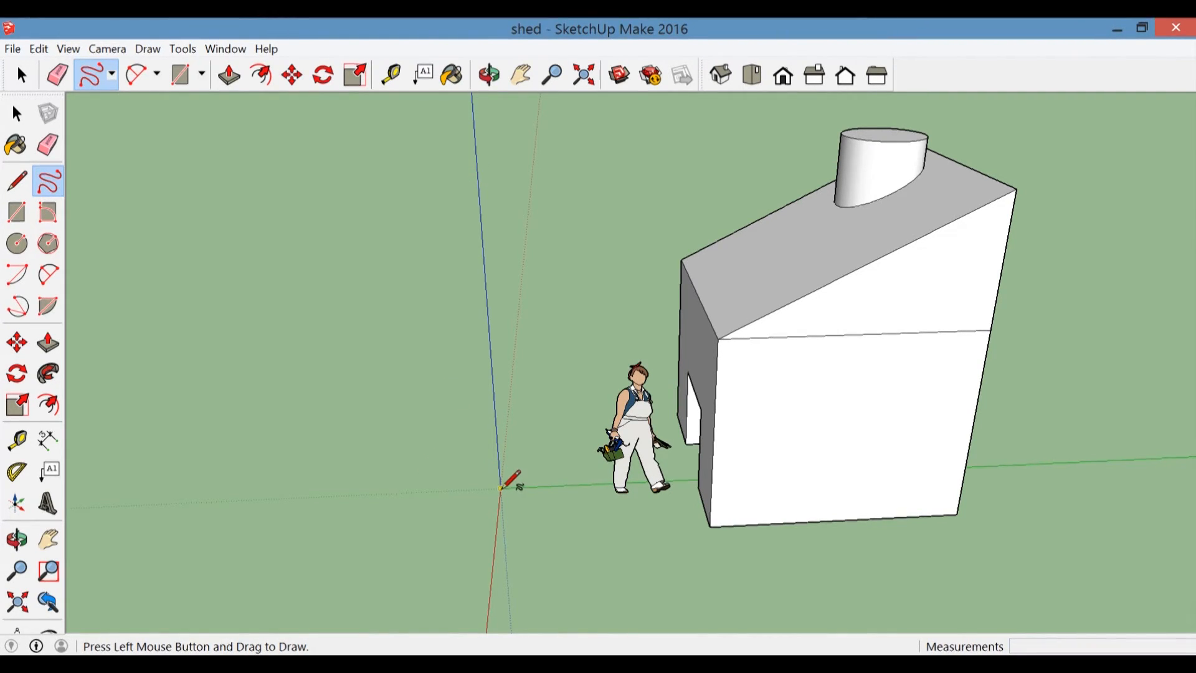
Step: Draw large overlapping scribbled loops with the Freehand tool around the axes origin, beside the shed
mouse_move(472, 473)
left_mouse_down()
mouse_move(473, 459)
mouse_move(584, 366)
left_mouse_up()
mouse_move(564, 531)
left_mouse_down()
mouse_move(394, 290)
mouse_move(270, 256)
mouse_move(266, 421)
mouse_move(962, 463)
mouse_move(975, 429)
mouse_move(704, 433)
mouse_move(711, 408)
mouse_move(520, 334)
mouse_move(530, 223)
left_mouse_up()
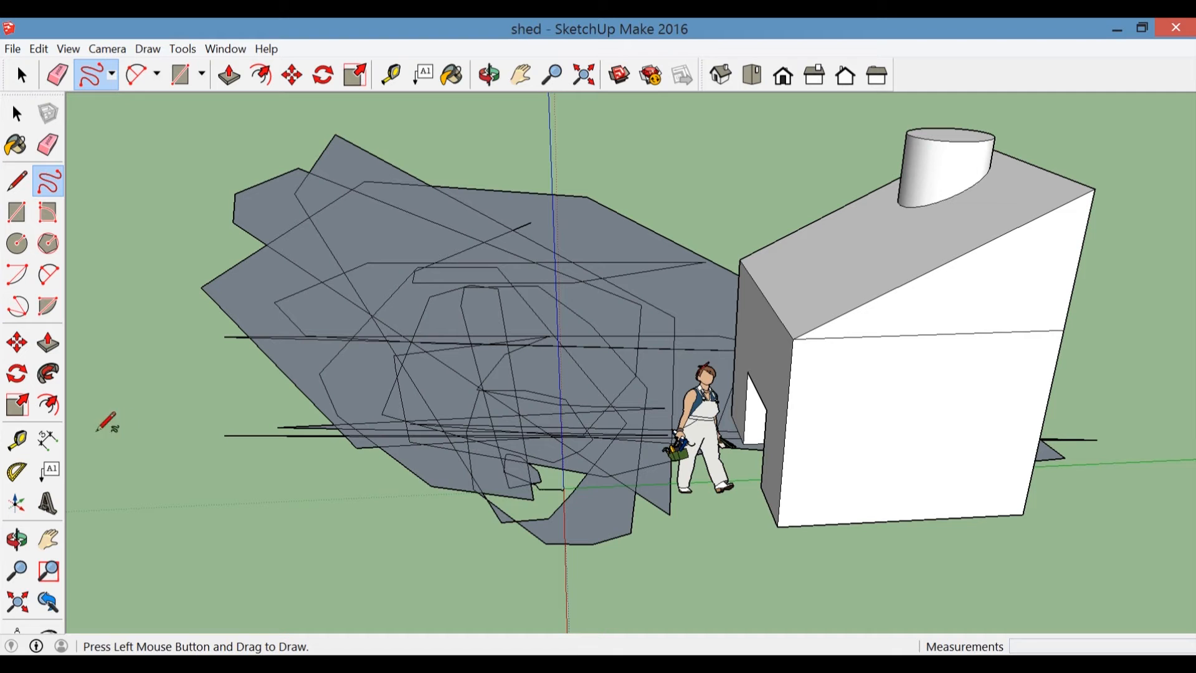
Step: Examine the scribbled freehand shape up close, from a different angle, and from far enough away to see it with the shed
scroll(537, 478, "down", 1)
scroll(537, 478, "up", 4)
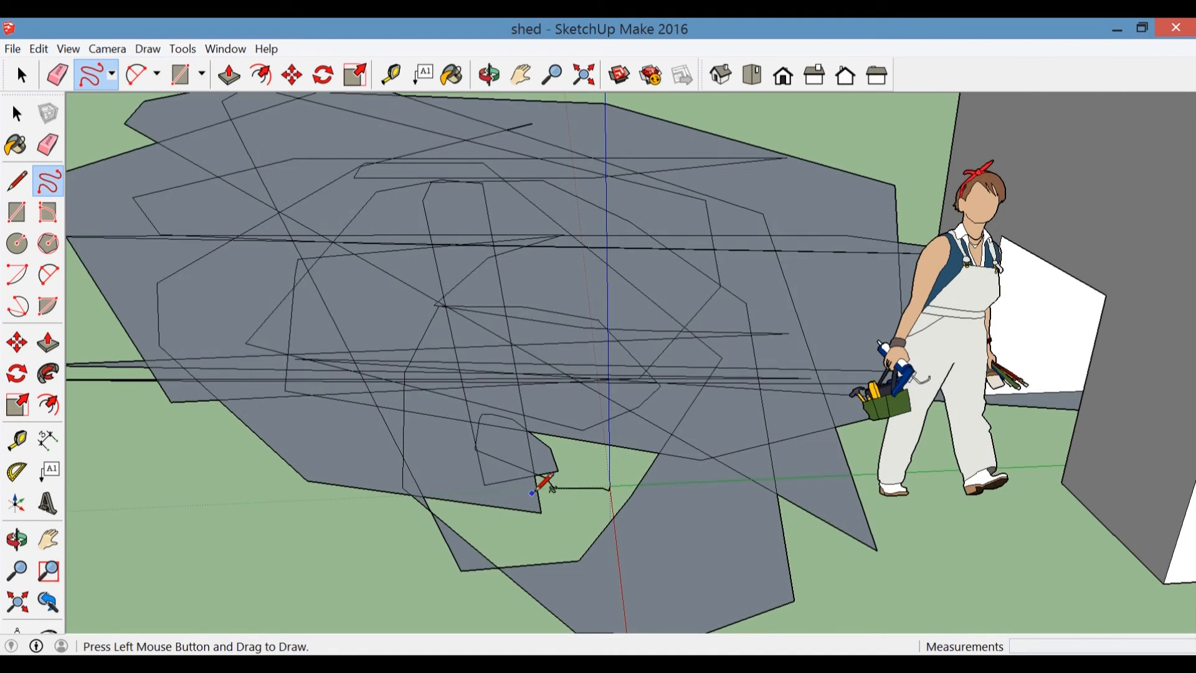
scroll(533, 492, "up", 1)
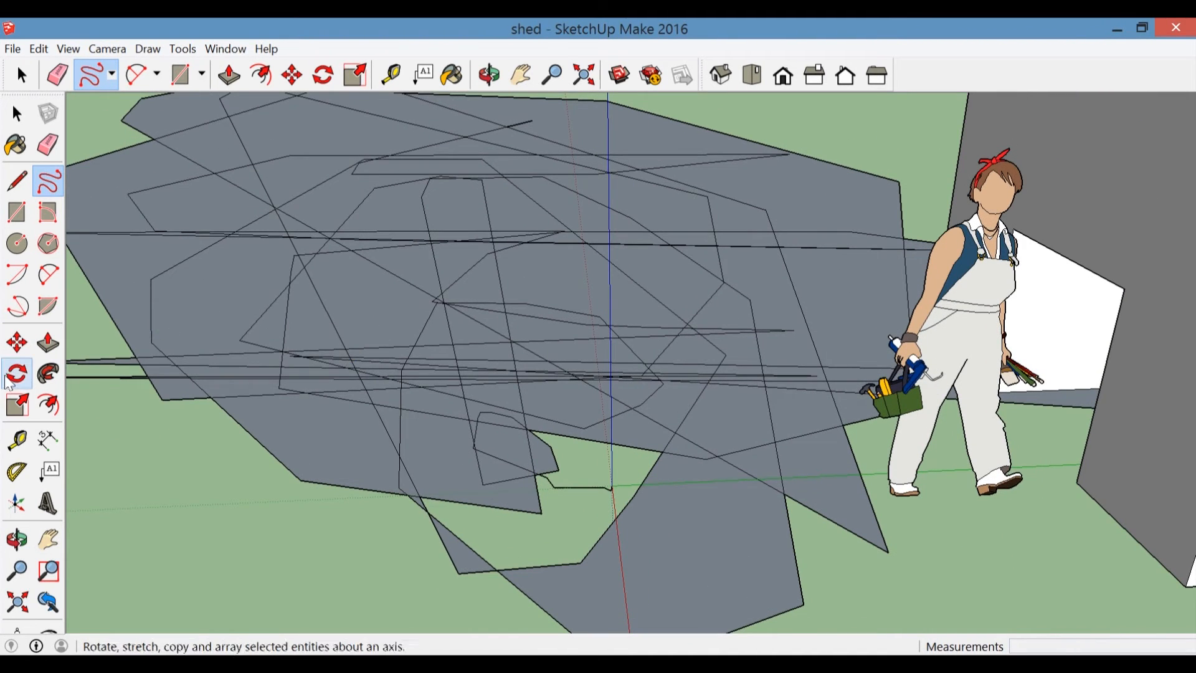
left_click(17, 539)
left_click_drag(404, 372, 414, 314)
middle_click_drag(413, 314, 430, 368)
middle_click_drag(459, 261, 438, 335)
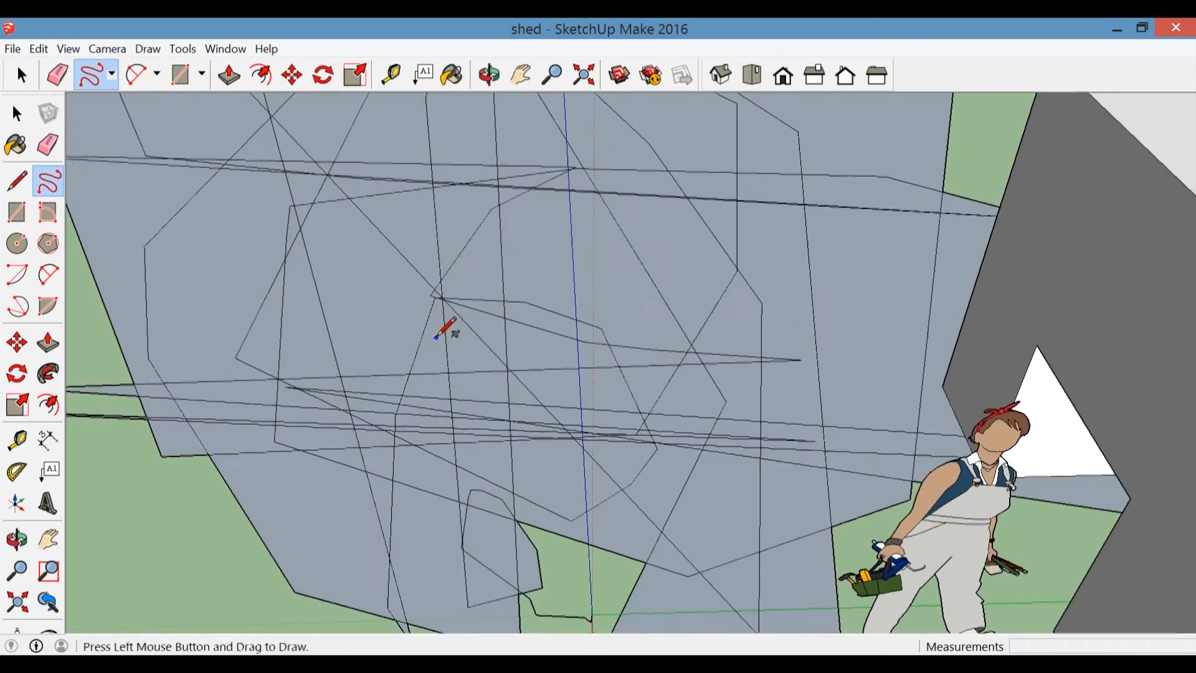
scroll(436, 337, "down", 6)
scroll(436, 337, "down", 3)
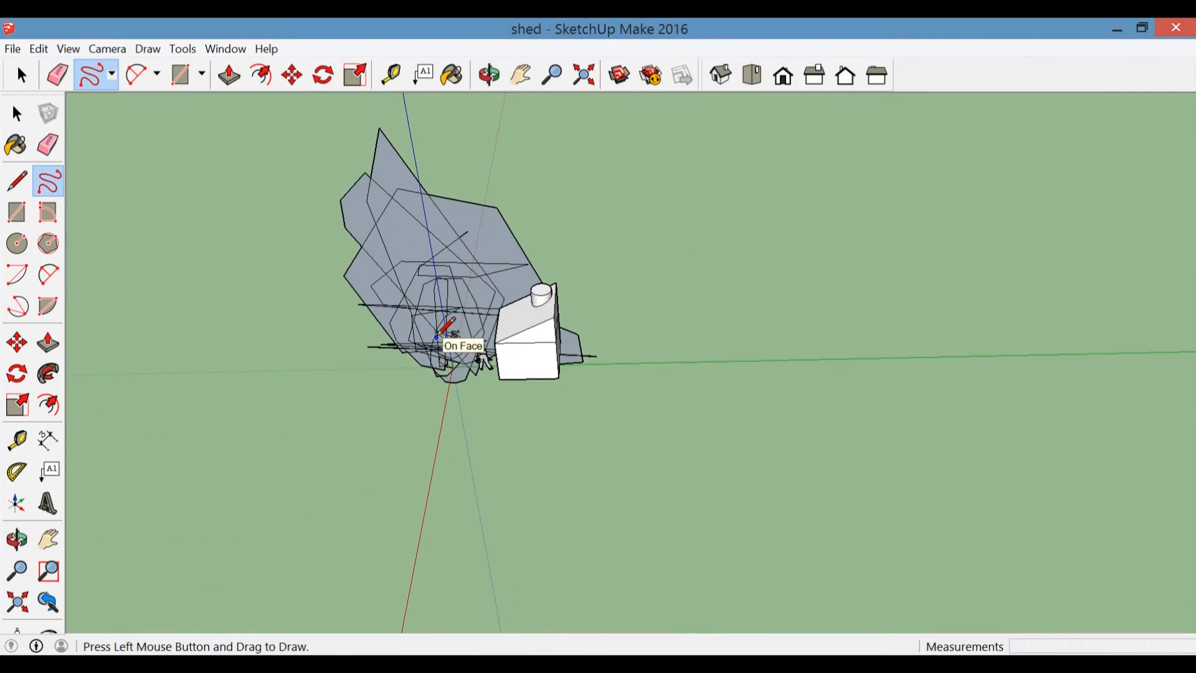